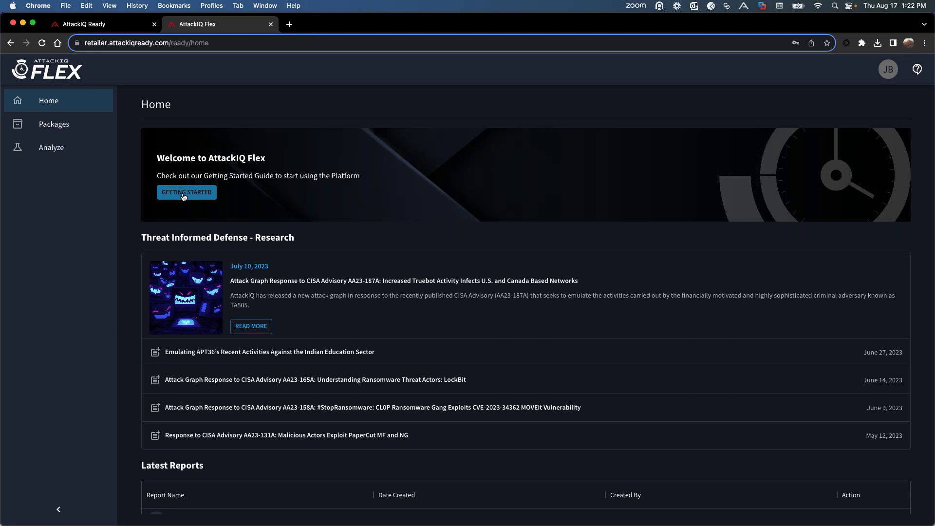
Step: Read the Getting Started guide on running security assessments, close it, and open the list of Flex packages
click(192, 195)
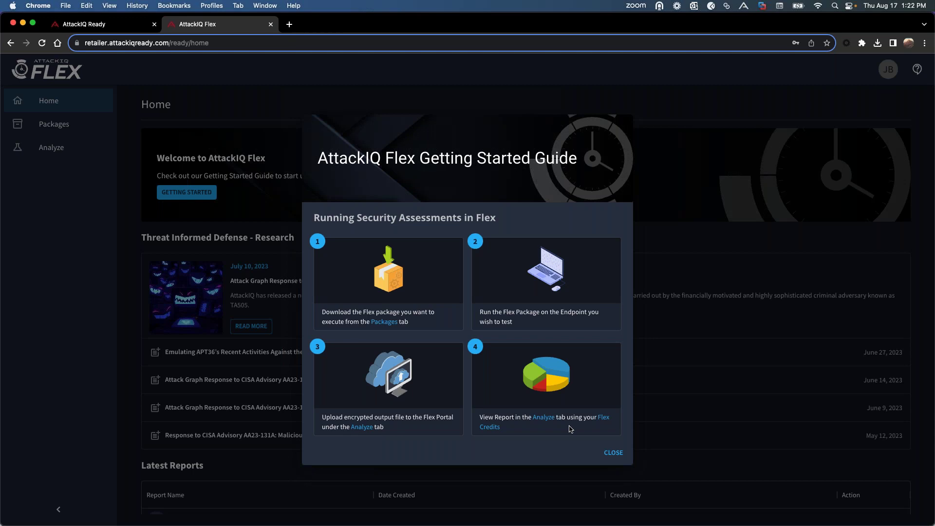
click(614, 454)
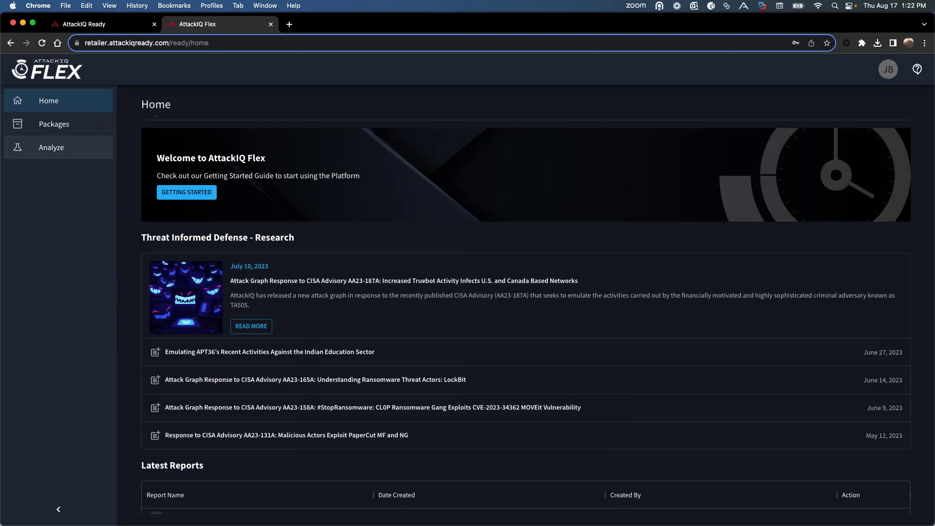
click(57, 127)
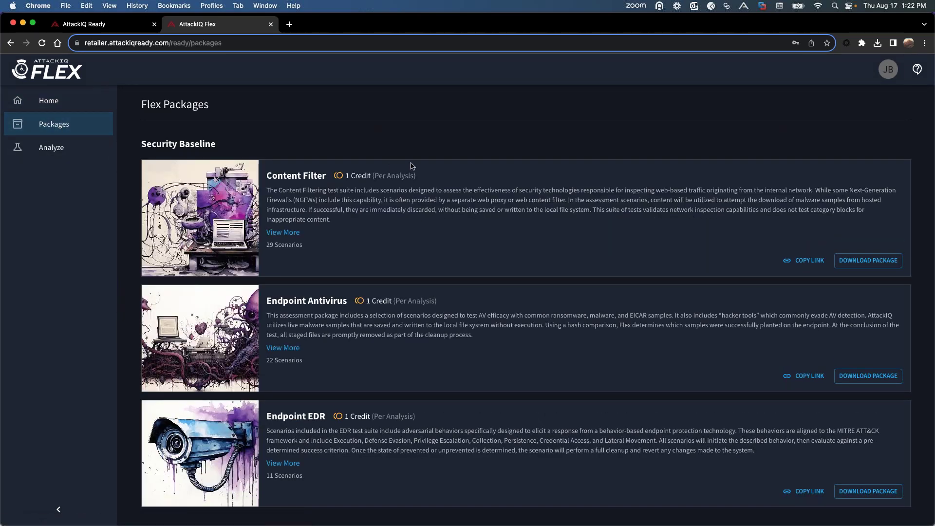
Step: Examine the Security Baseline packages and the first Kimsuky packages under Adversary Emulation
scroll(412, 166, down, 1)
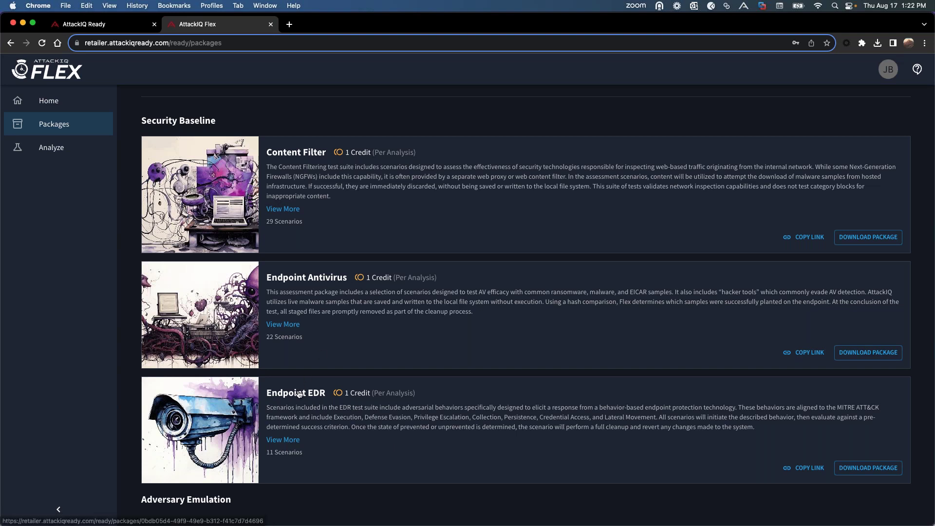
scroll(315, 402, down, 4)
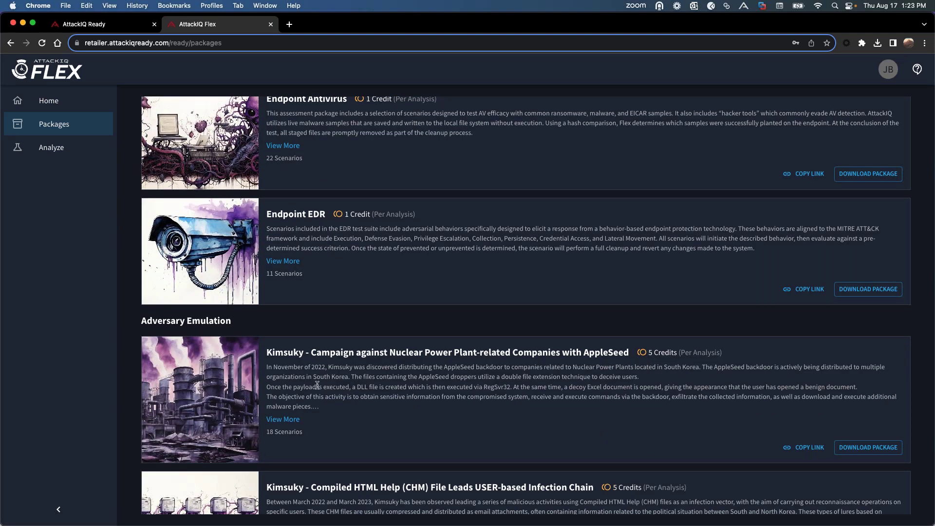
scroll(316, 385, down, 3)
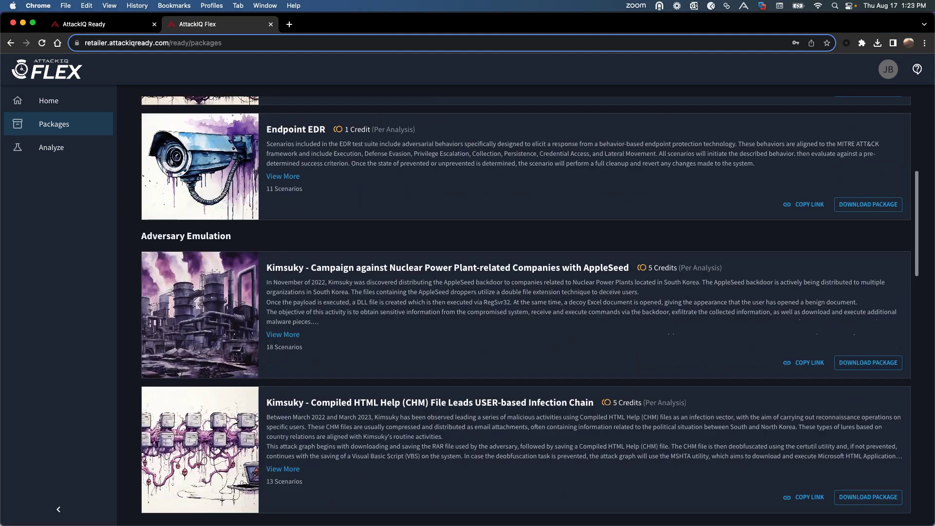
scroll(353, 362, down, 1)
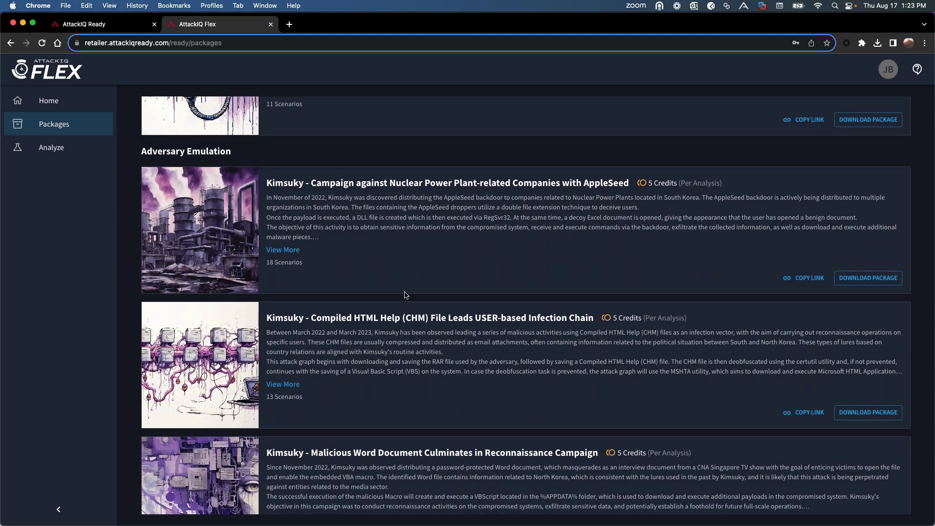
scroll(403, 293, down, 1)
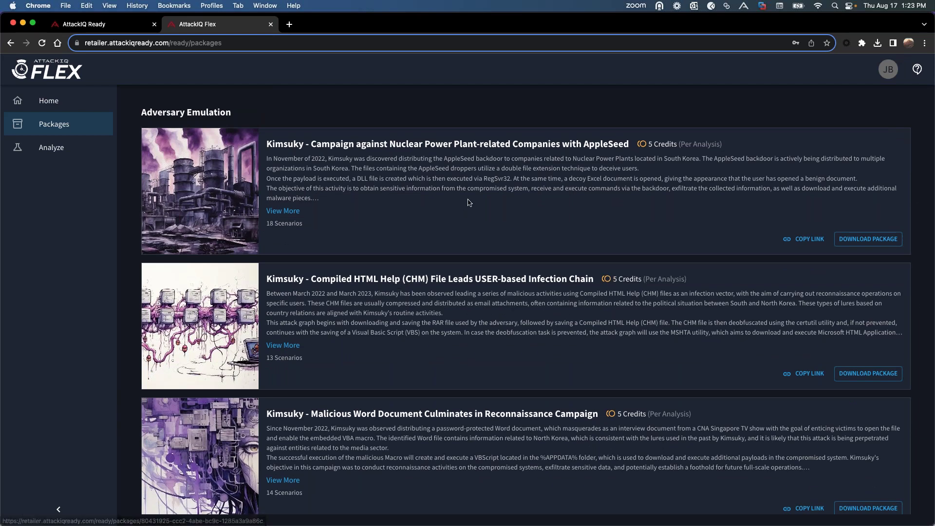
scroll(469, 202, up, 7)
scroll(468, 202, up, 3)
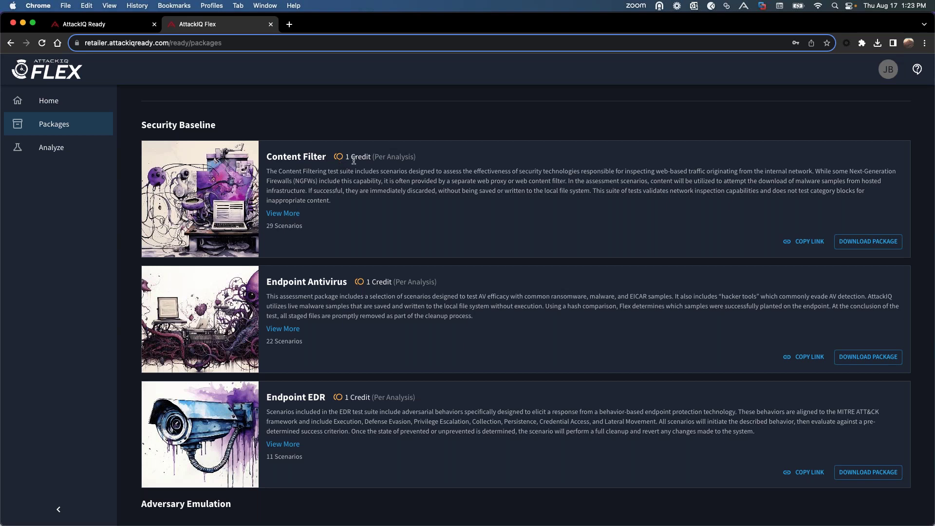
Step: Compare the credit costs of the Adversary Emulation packages through to the last one, and return to the Security Baseline section
scroll(400, 239, down, 6)
scroll(525, 305, down, 2)
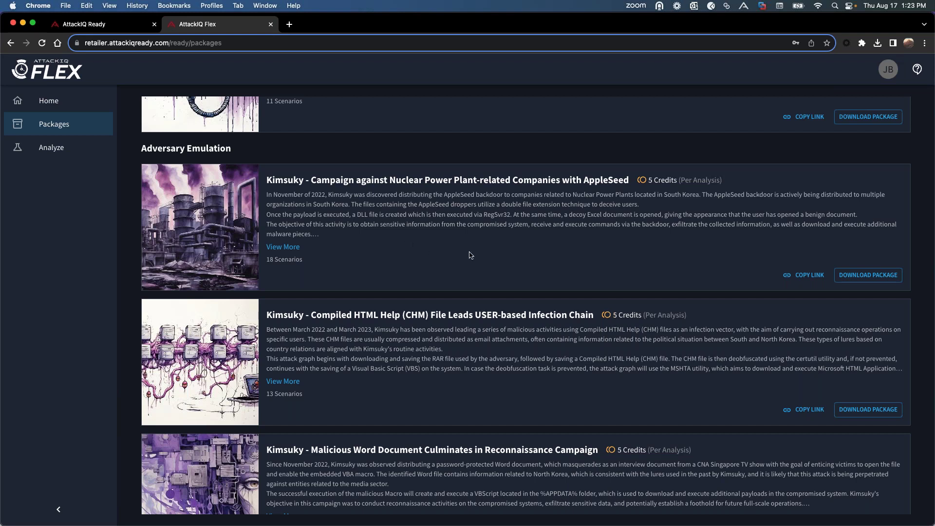
scroll(470, 277, down, 1)
scroll(470, 277, down, 1)
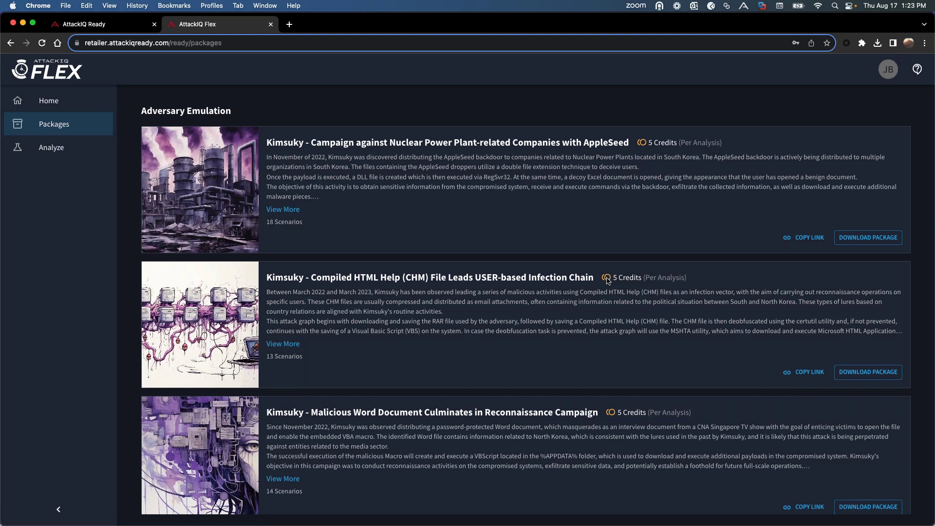
scroll(568, 293, down, 10)
scroll(569, 293, down, 5)
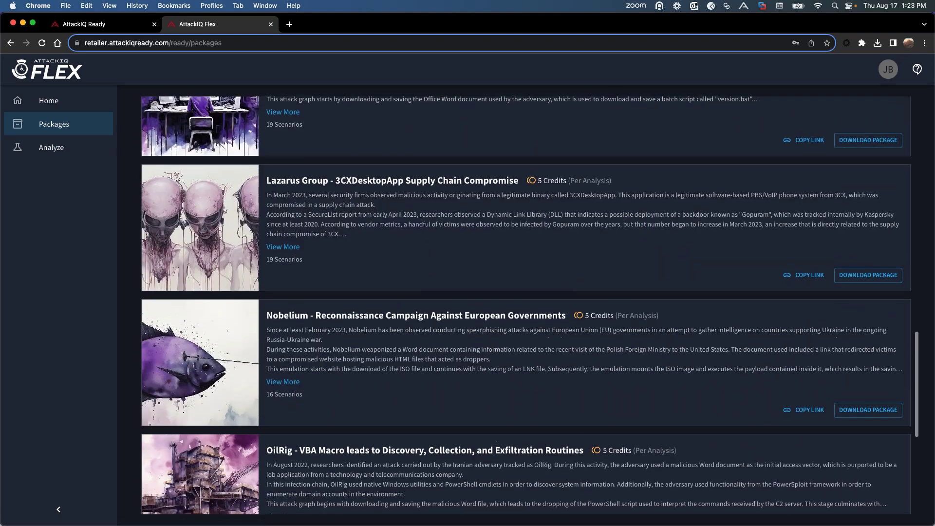
scroll(568, 293, down, 5)
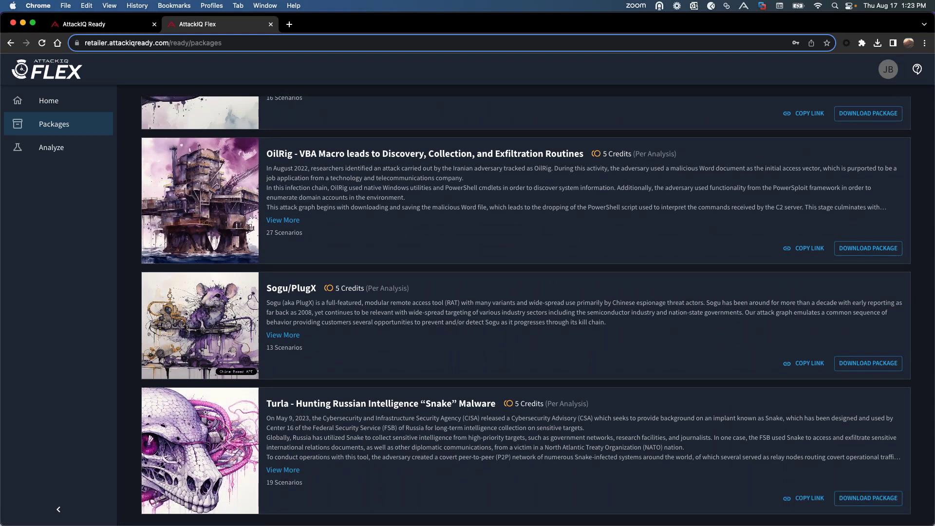
scroll(568, 293, up, 9)
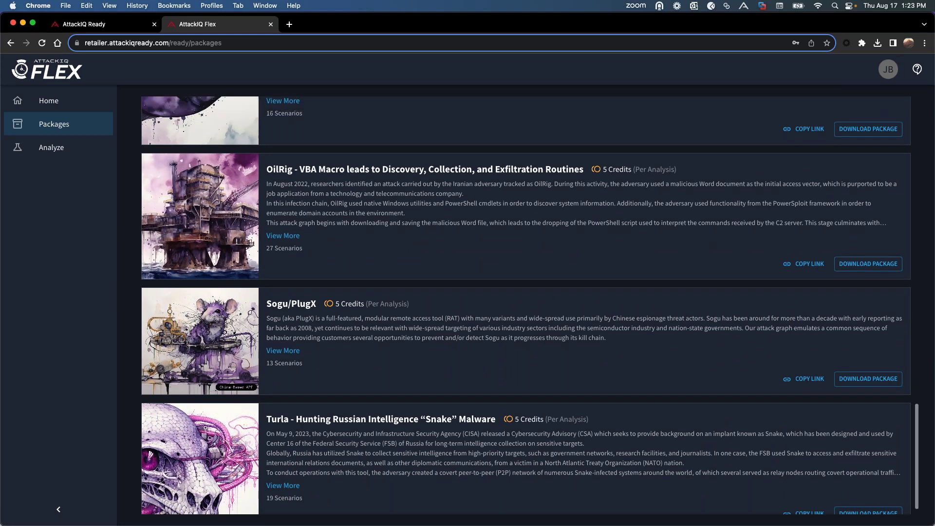
scroll(569, 292, up, 14)
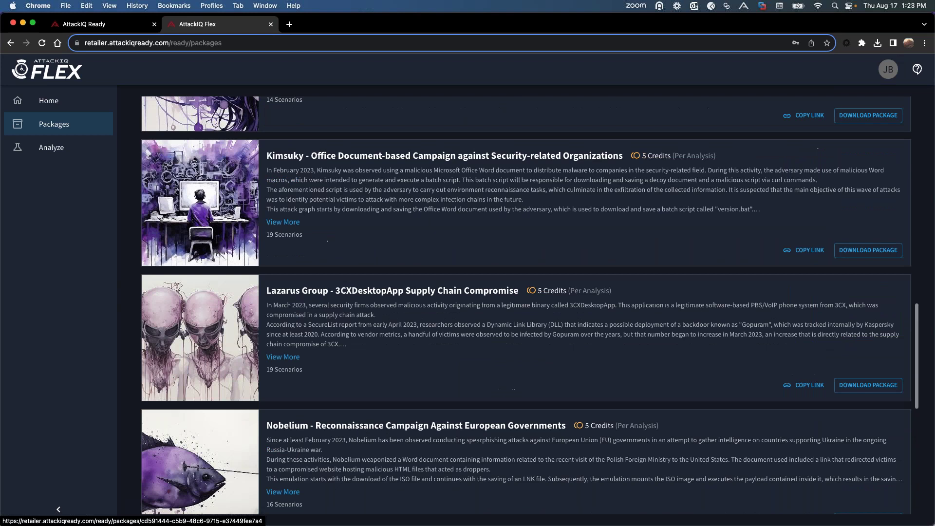
scroll(541, 274, up, 12)
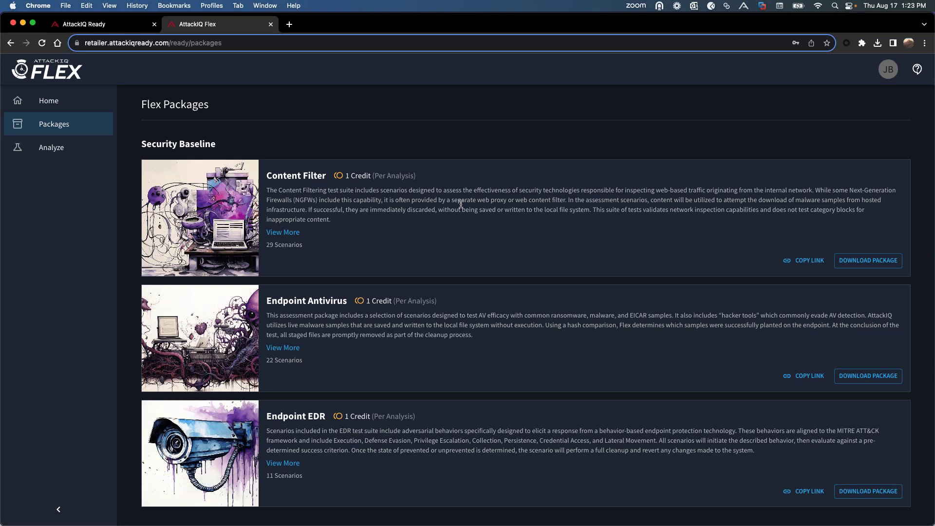
Step: Download the Content Filter package and copy its expiring share link
click(867, 261)
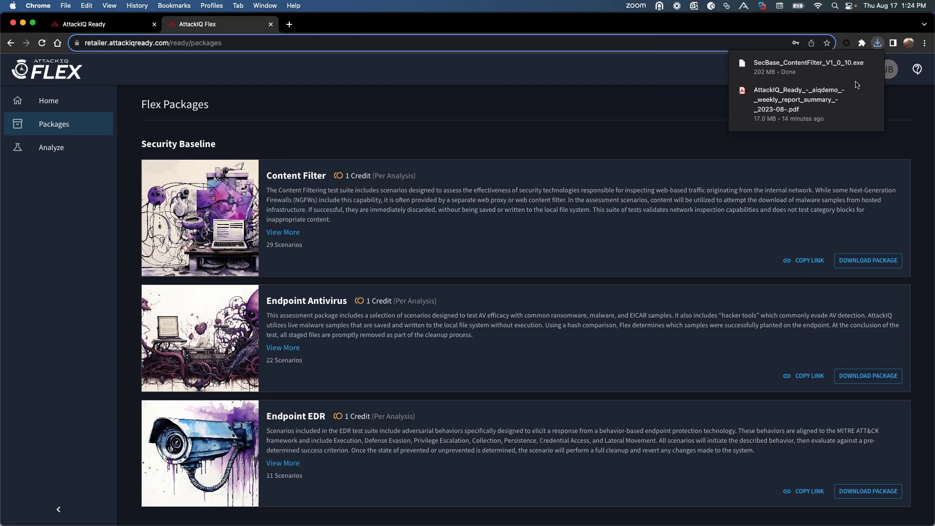
click(703, 141)
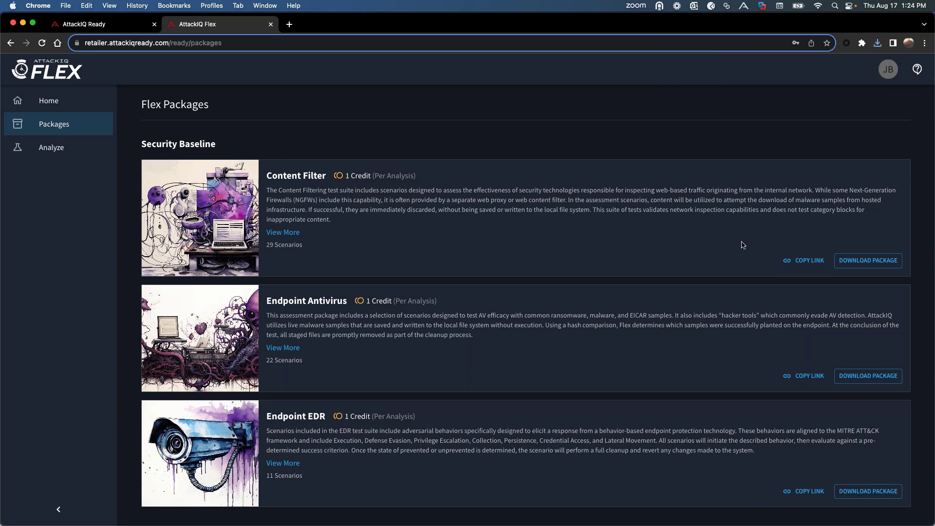
click(809, 260)
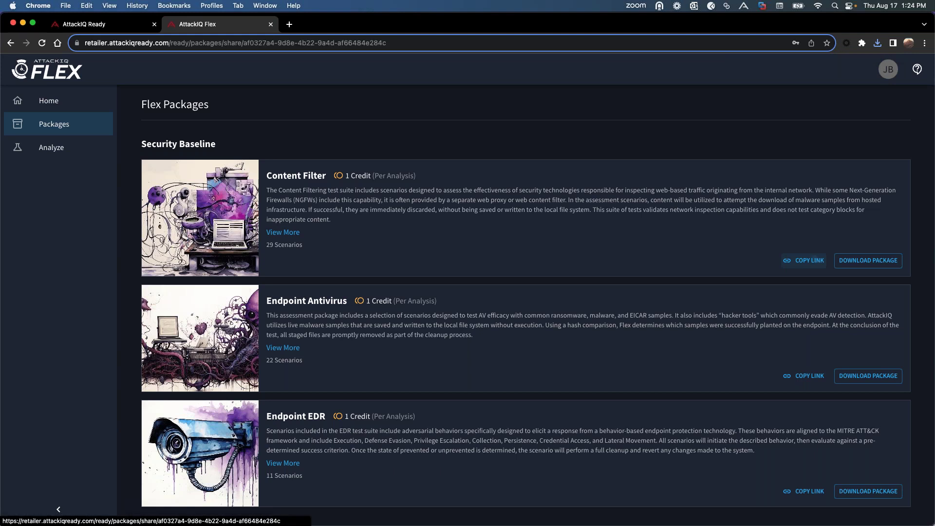
click(654, 292)
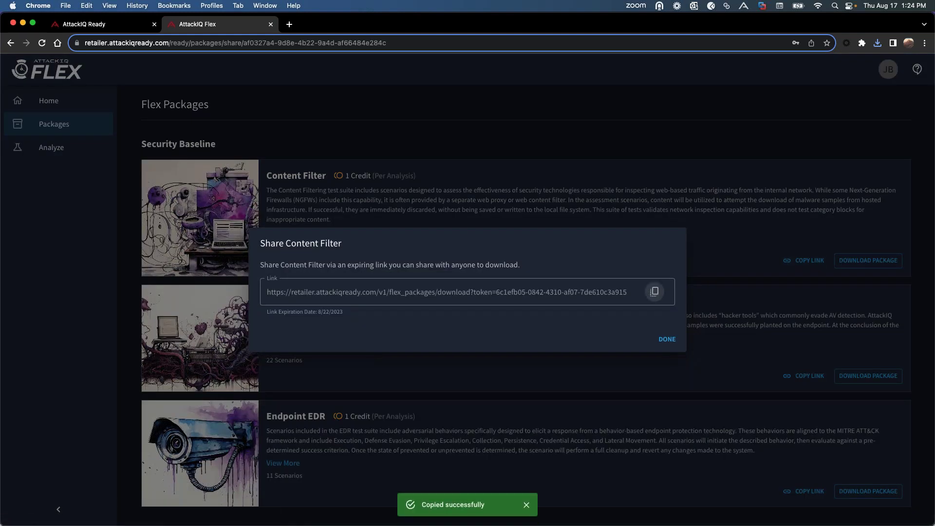
click(622, 201)
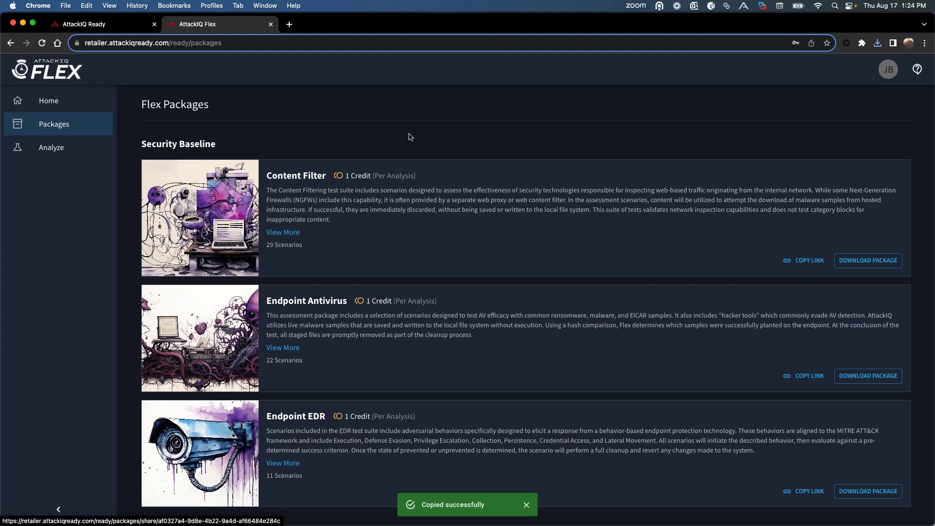
Step: Switch to Edge on the Windows test machine and download the Content Filter package by pasting the copied share link containing the access token
key(ctrl+Up)
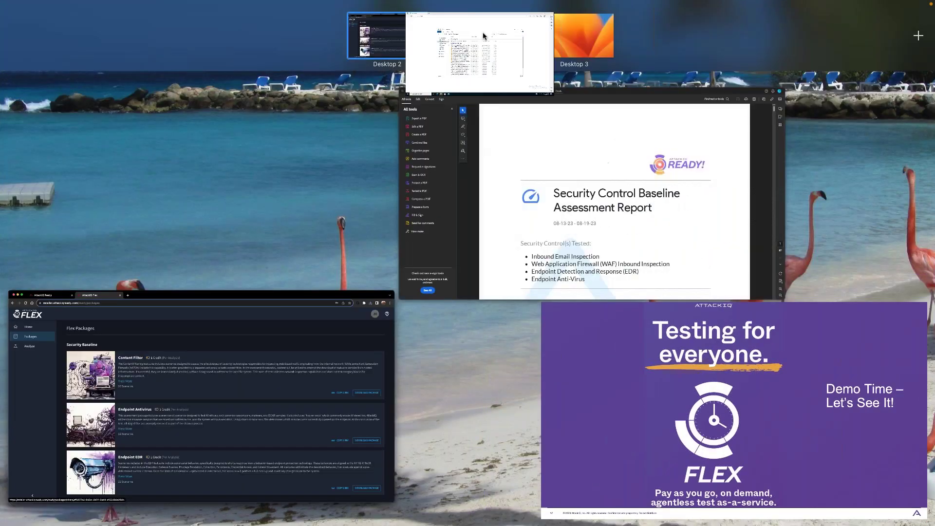
click(483, 33)
click(229, 25)
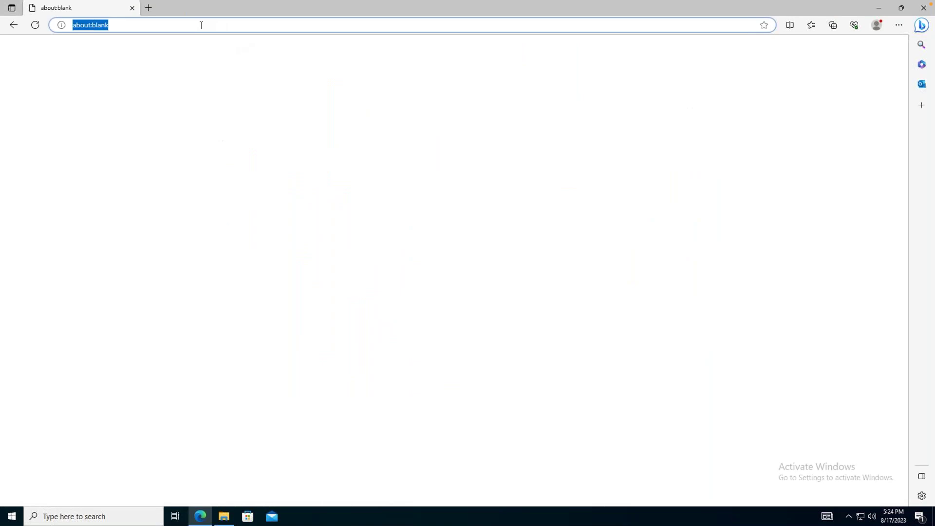
key(ctrl+v)
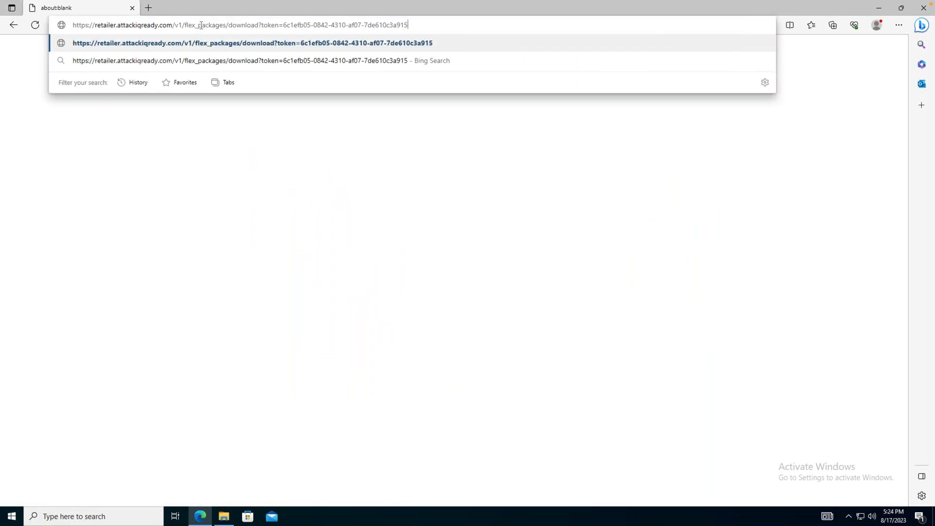
key(Return)
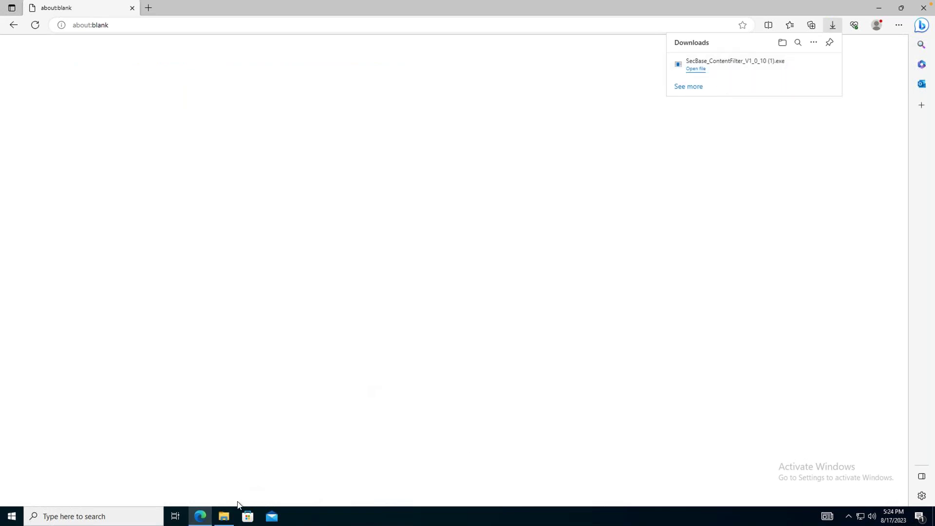
Step: Run SecBase_ContentFilter_V1_0_10 (1) from the Downloads folder in File Explorer and allow it past the security warning
mouse_move(224, 521)
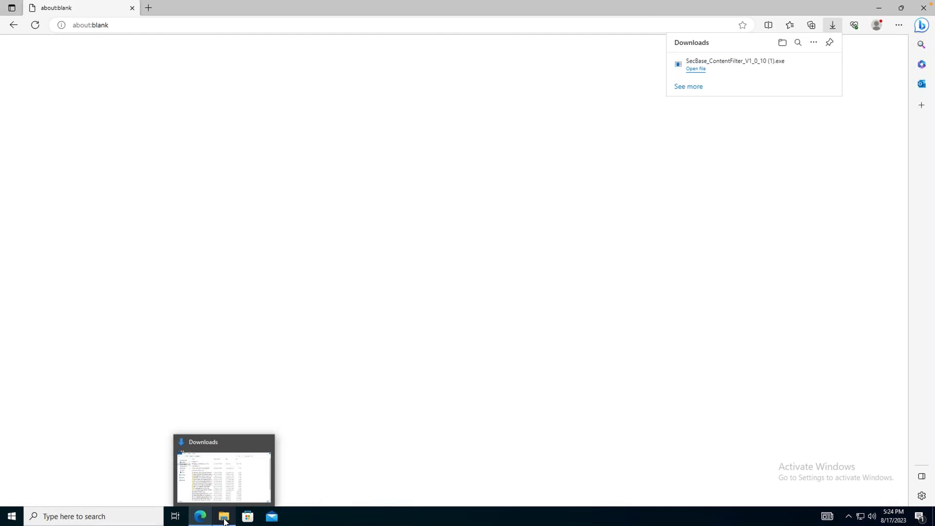
click(224, 486)
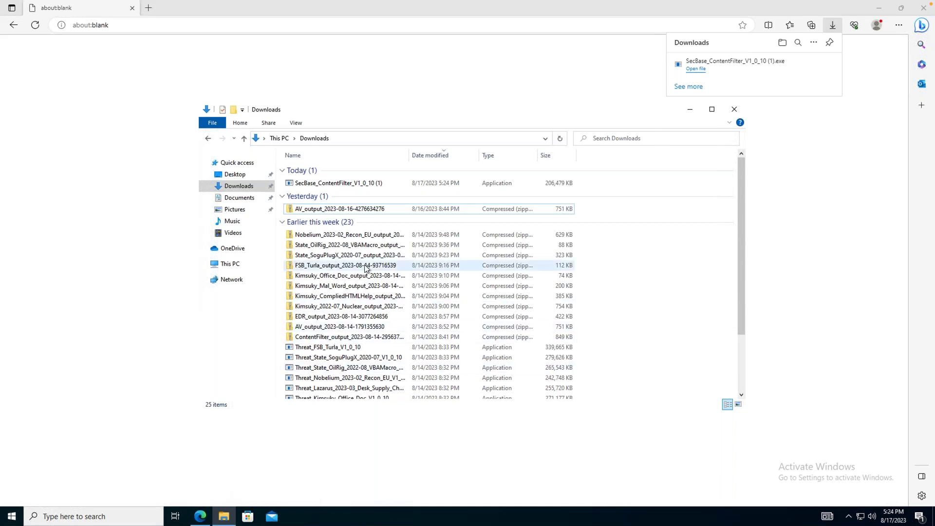
scroll(366, 268, down, 2)
scroll(366, 268, up, 2)
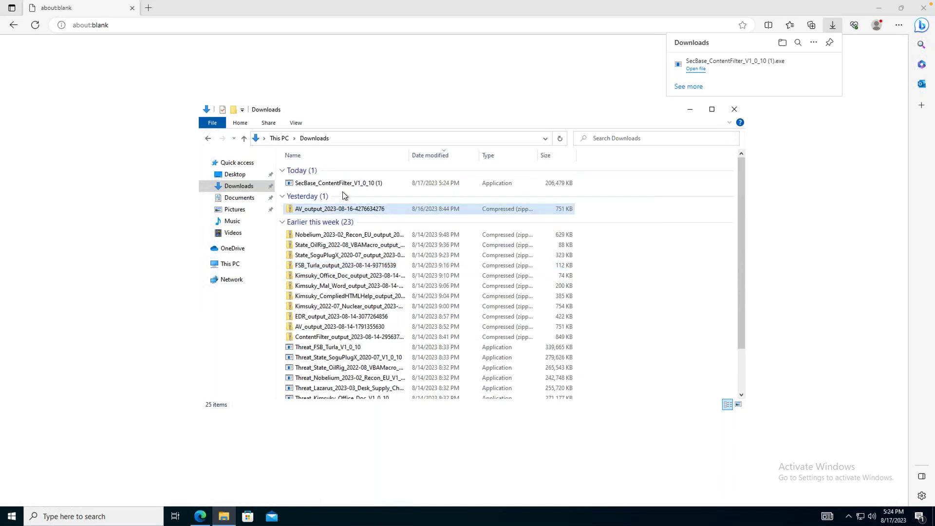
click(325, 185)
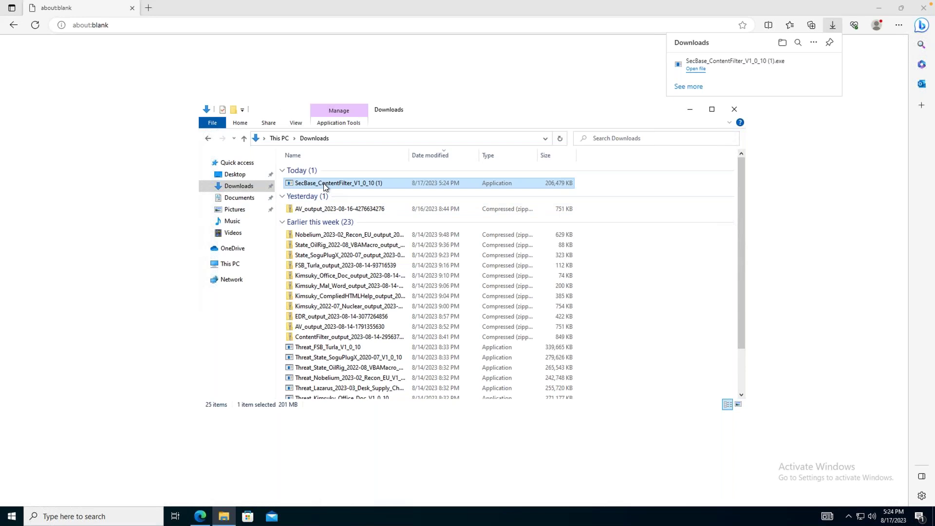
double_click(323, 183)
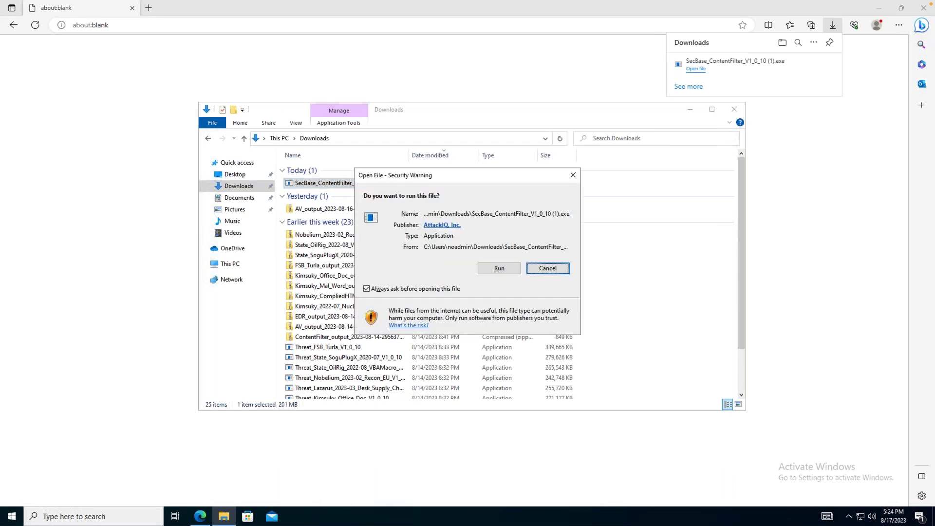
click(483, 269)
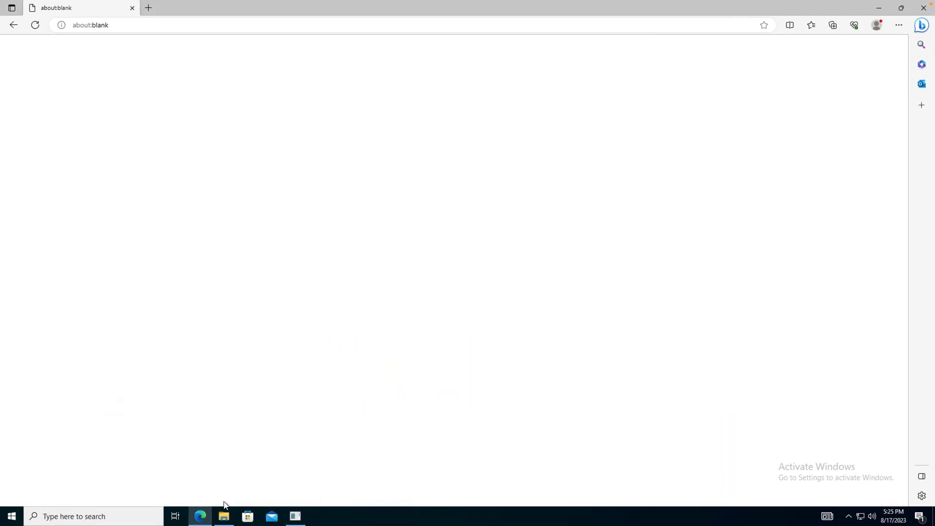
Step: Check the Downloads folder and the package's console window for the progress of the Content Filter run
click(223, 516)
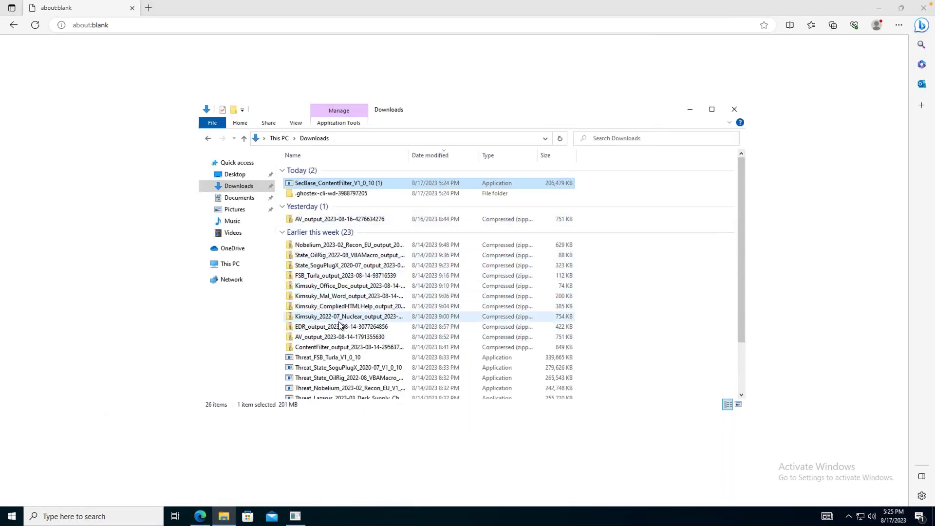
click(330, 276)
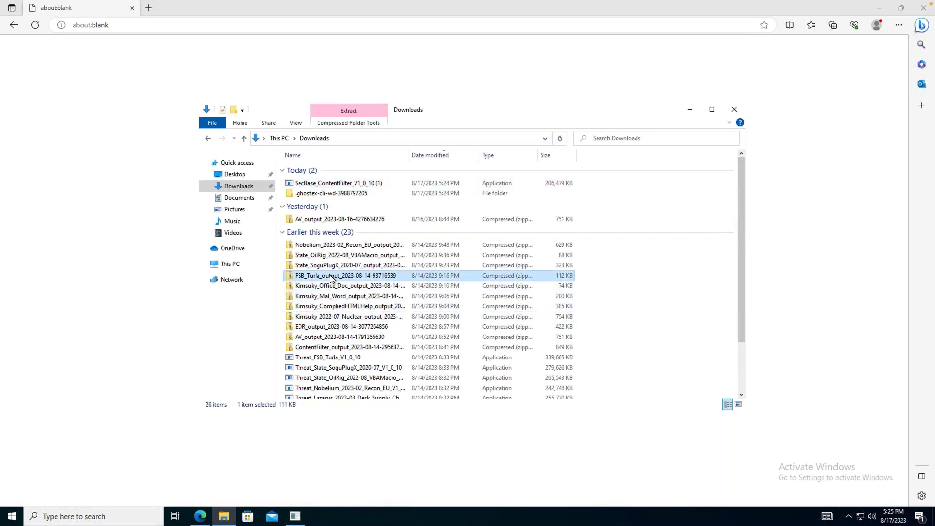
click(295, 517)
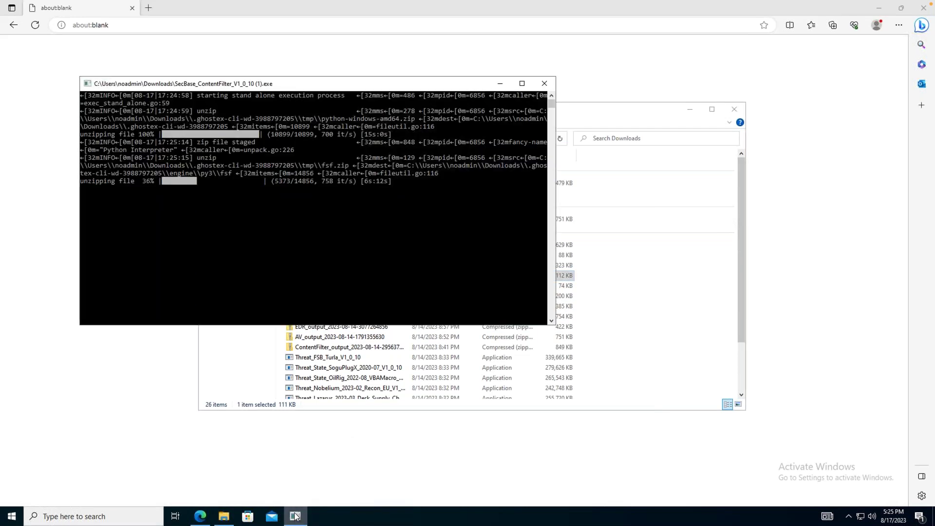
click(118, 385)
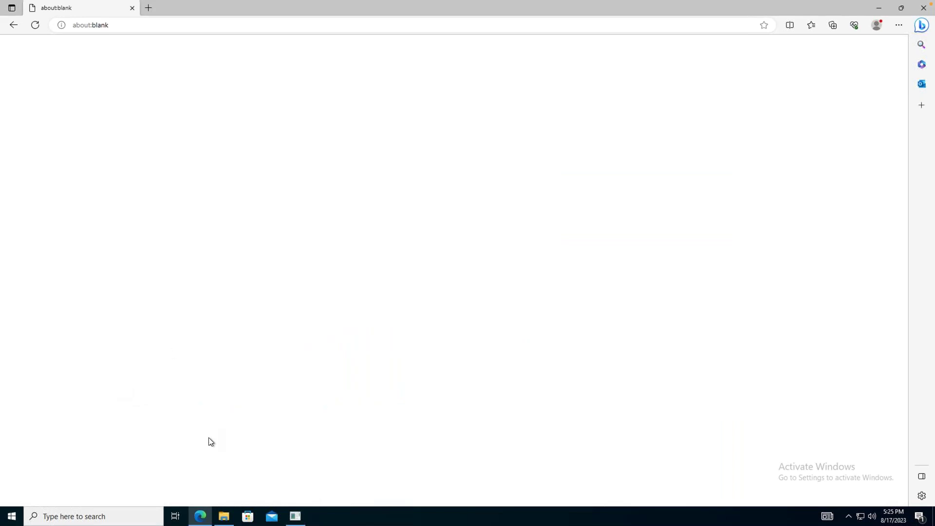
Step: Bring up the test machine's Downloads folder, and open the Analyze page of AttackIQ Flex in Chrome
click(225, 516)
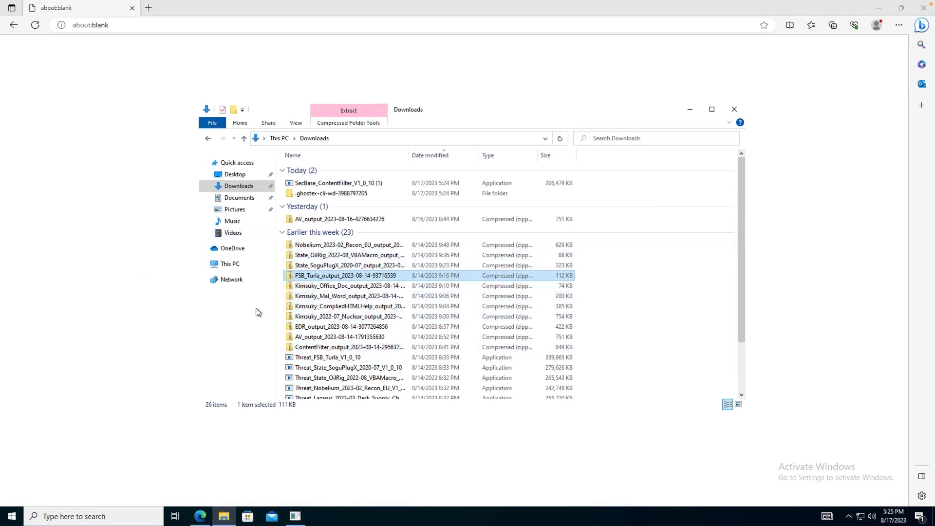
key(ctrl+Up)
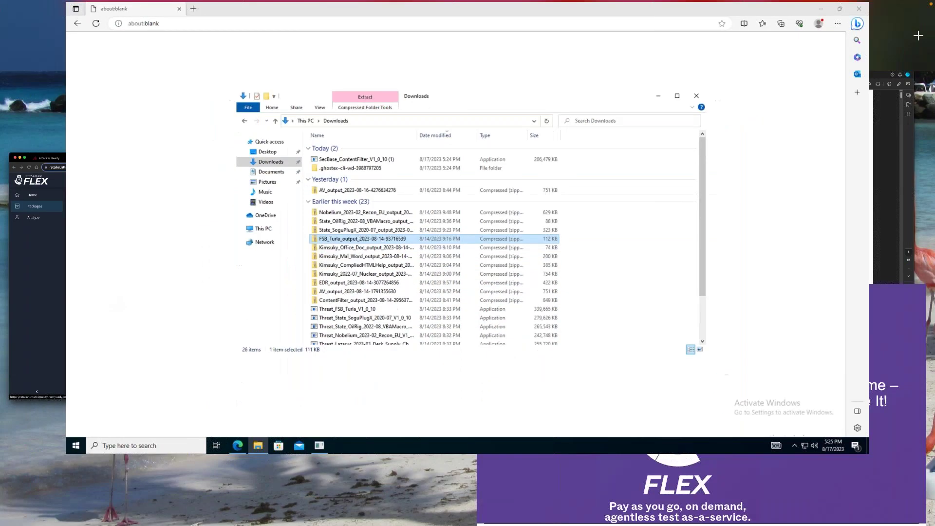
click(272, 263)
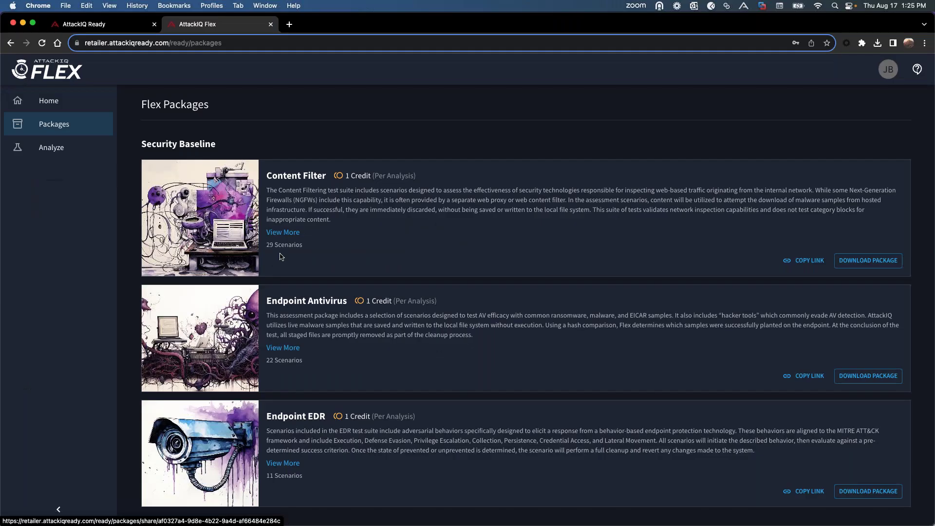
click(51, 147)
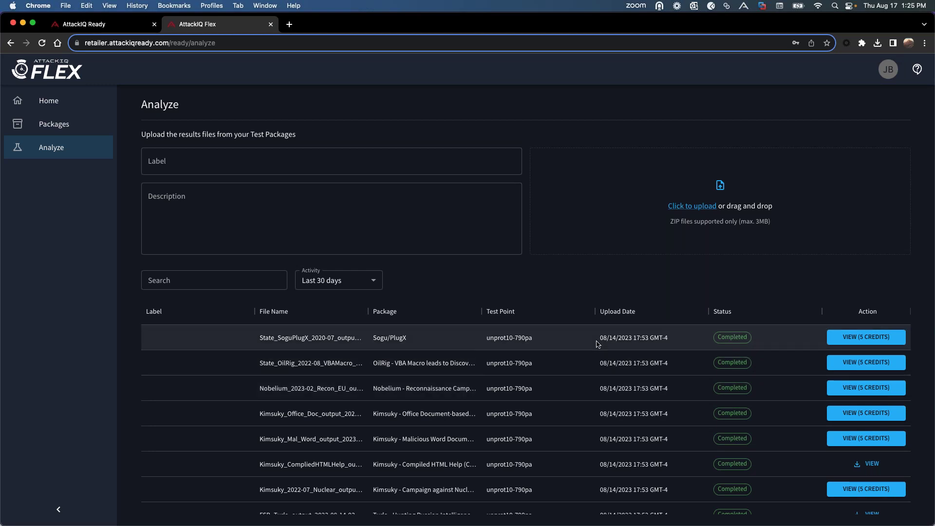
scroll(633, 360, down, 1)
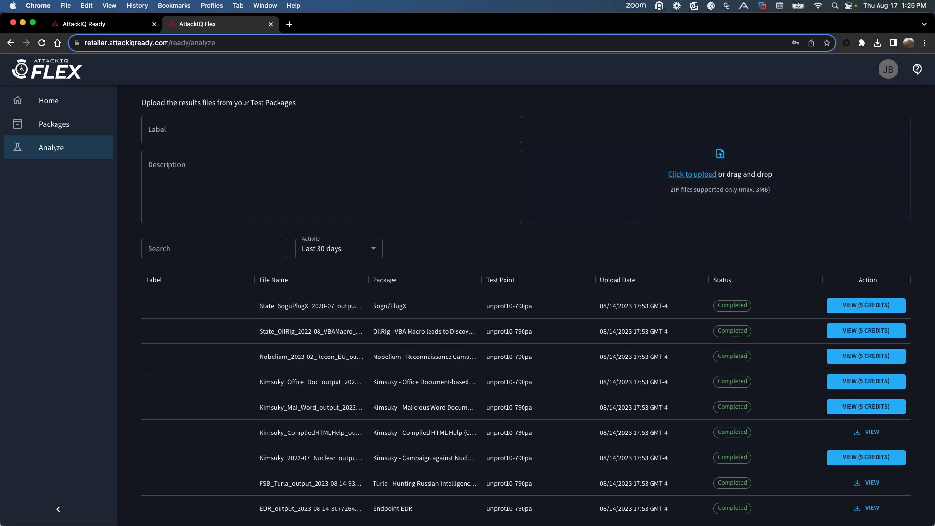
Step: Upload AV_output_2023-08-16-4276634276.zip from the Windows machine's Downloads folder to the Flex Analyze page and start its analysis
key(super+Tab)
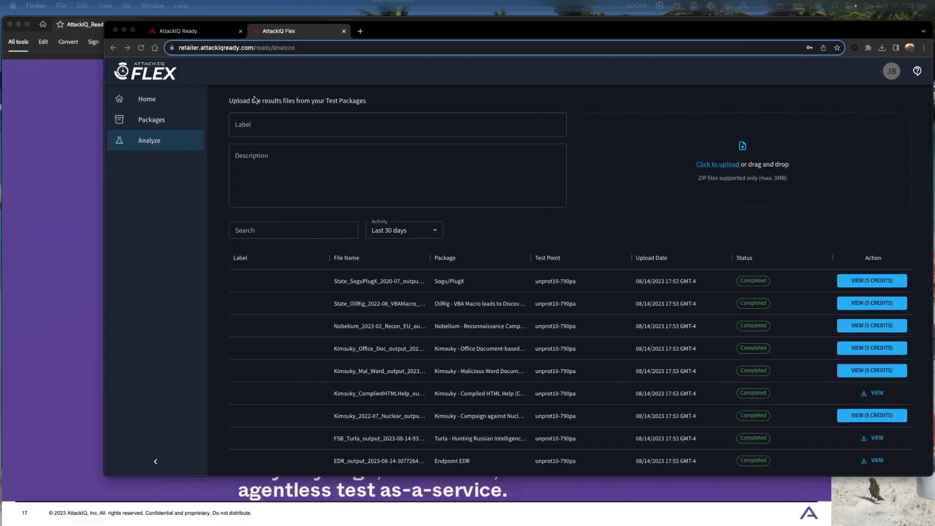
key(ctrl+Up)
click(501, 25)
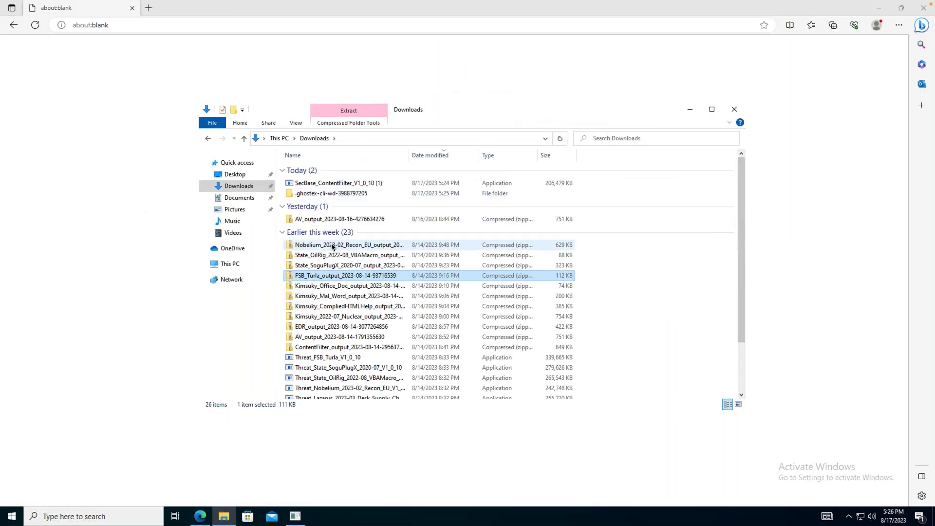
click(322, 219)
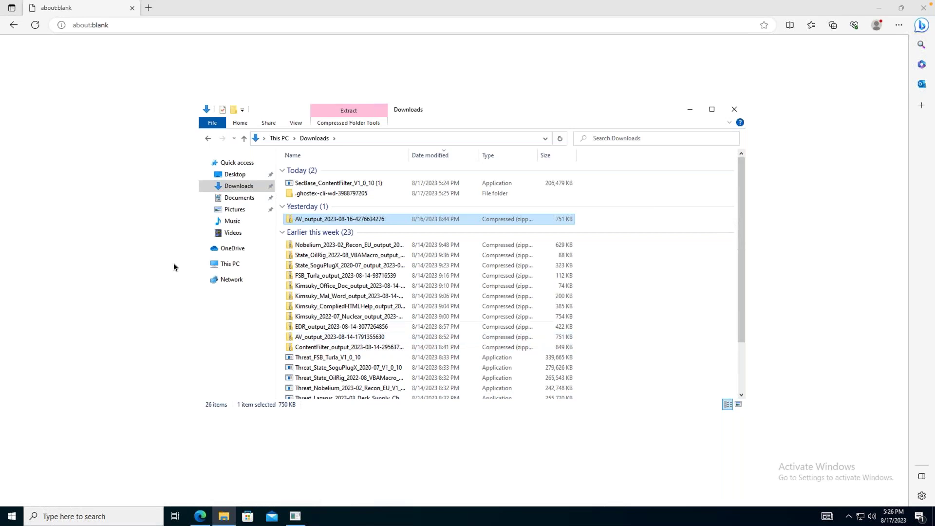
key(ctrl+Up)
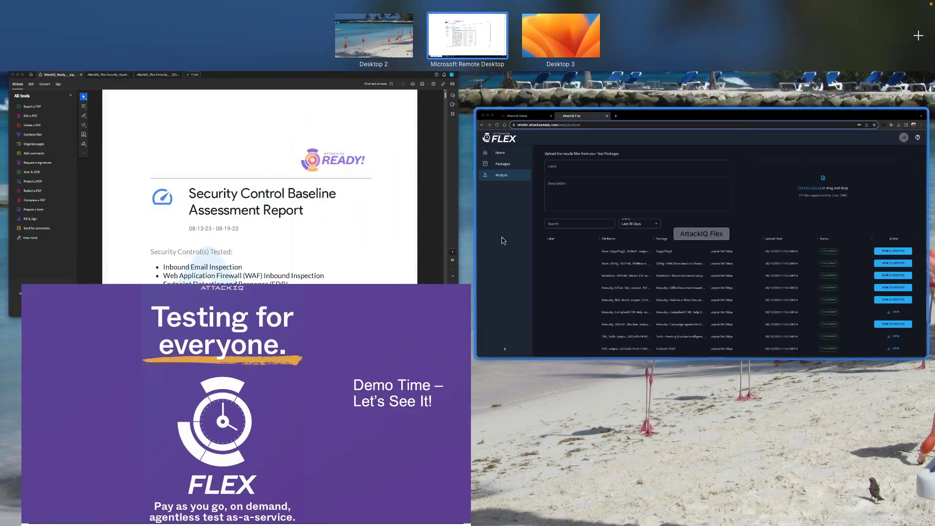
click(514, 292)
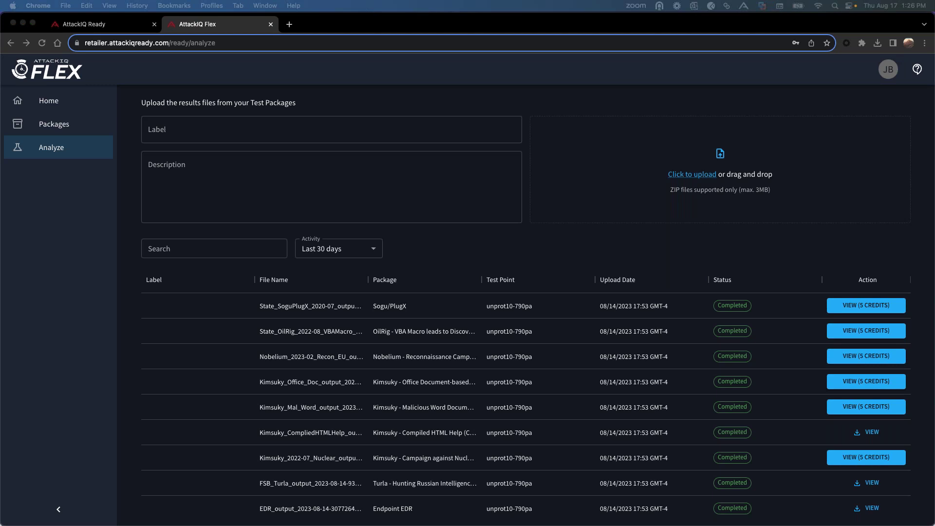
drag(363, 523, 669, 167)
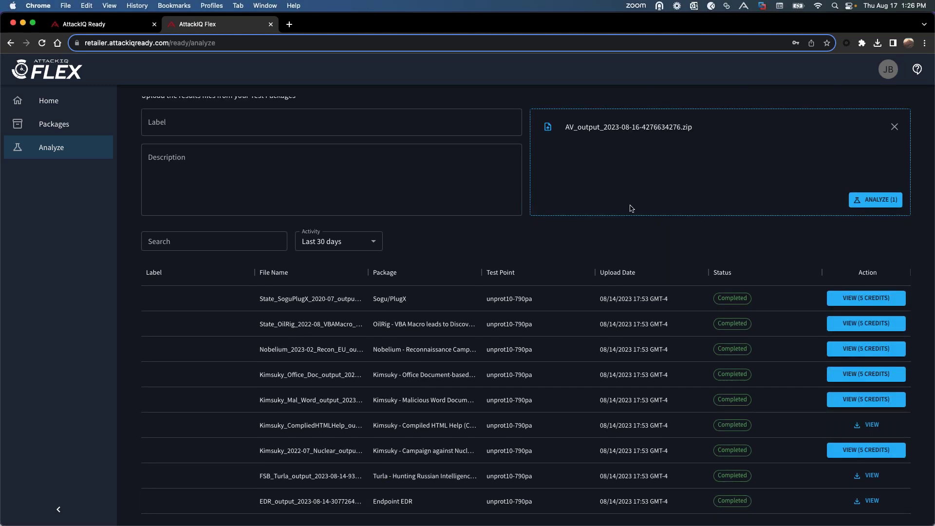
click(880, 200)
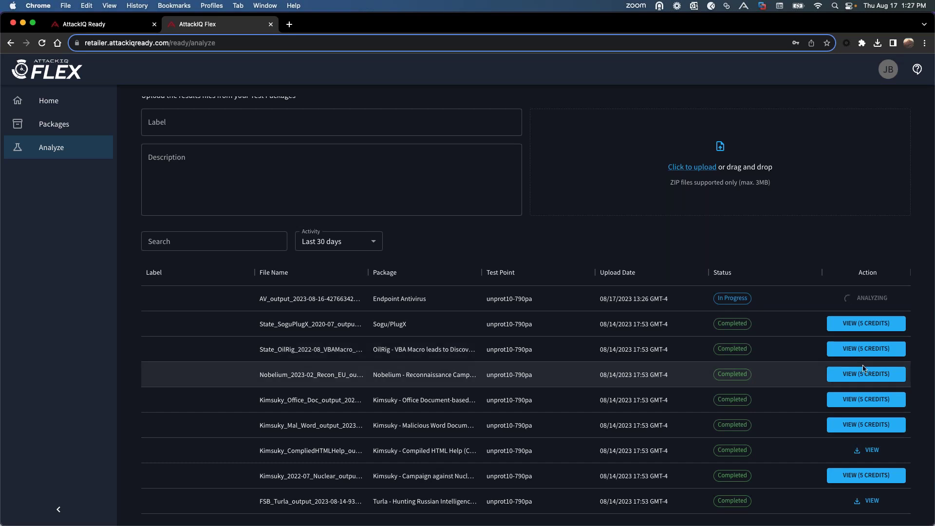
Step: On the second results page, check the credit charge for viewing the 08/14/2023 Endpoint Antivirus analysis and cancel it
scroll(861, 374, down, 2)
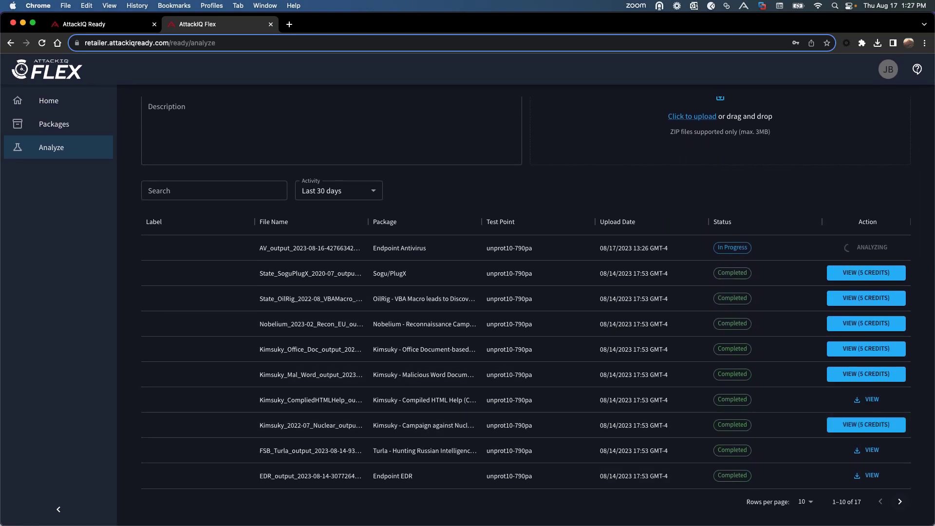
click(899, 502)
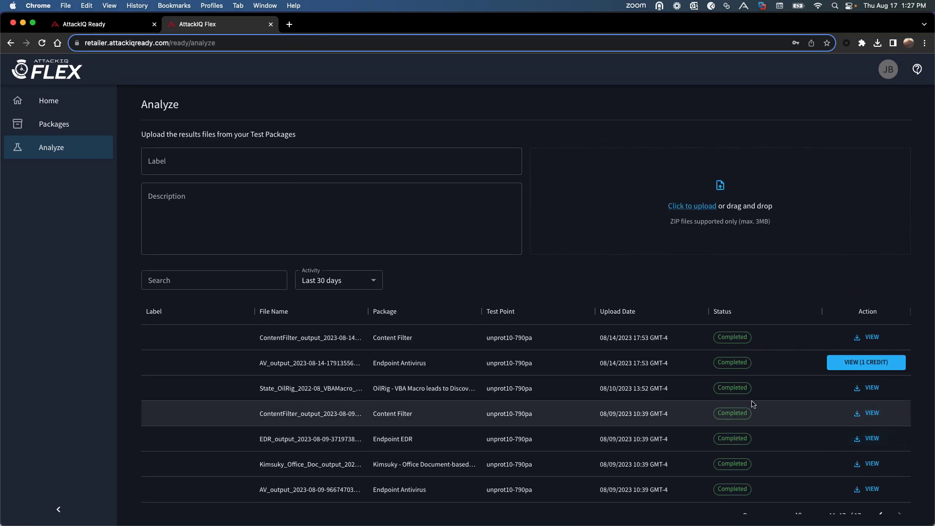
click(492, 363)
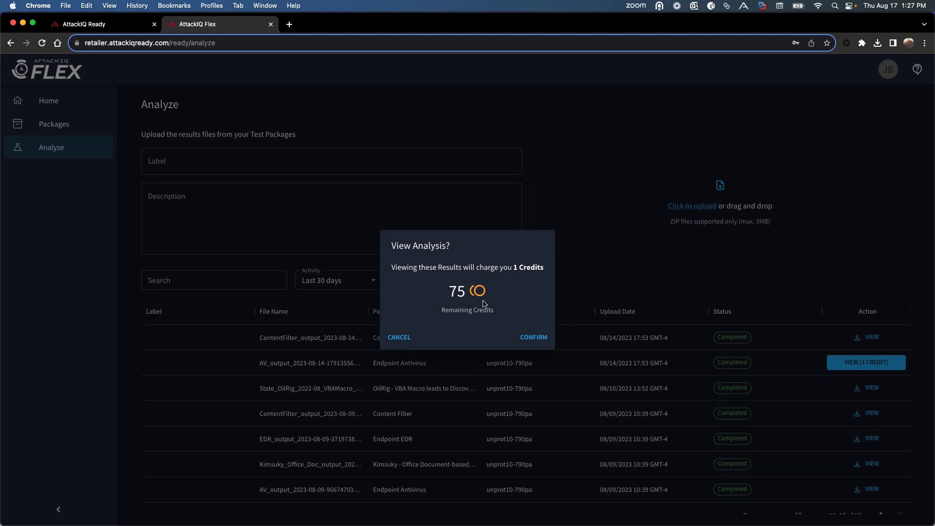
click(398, 338)
scroll(693, 434, down, 1)
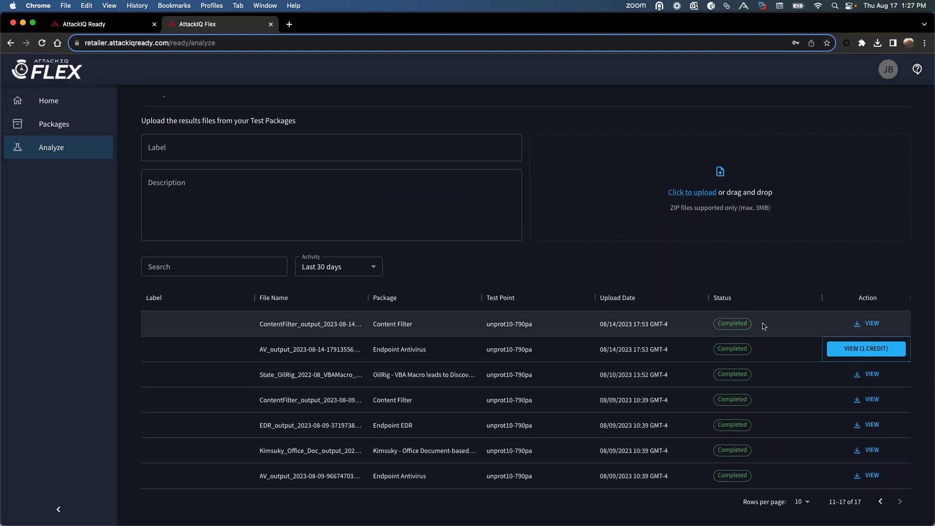
Step: Return to the first results page and spend 1 credit to download the report for the newly uploaded AV_output file
click(880, 501)
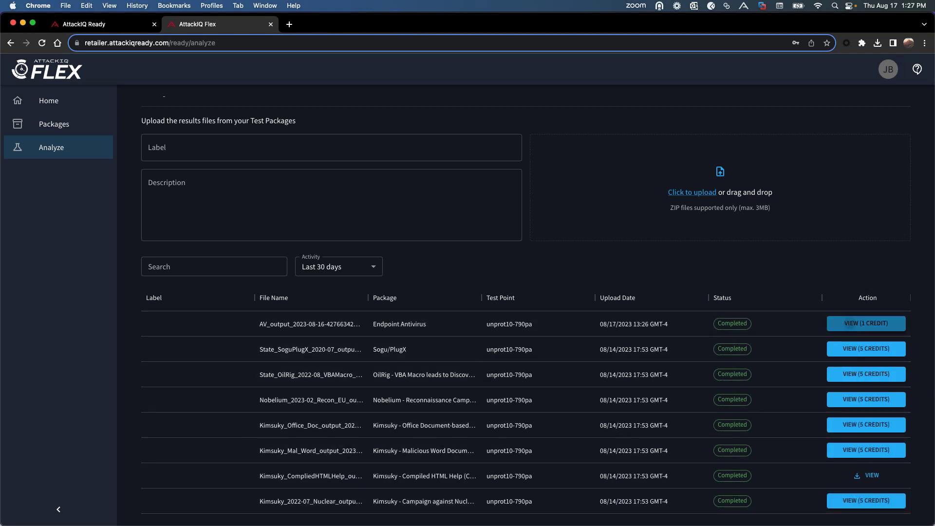
click(866, 323)
click(533, 337)
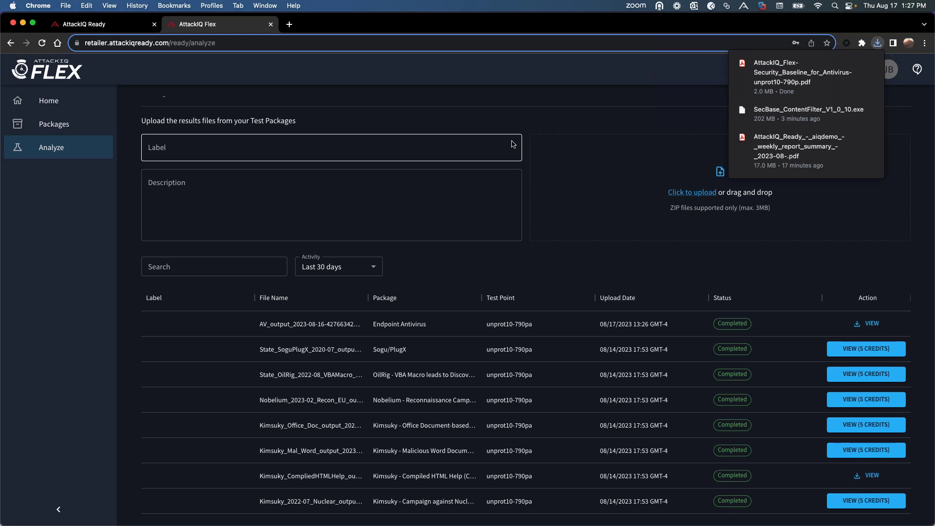
click(439, 187)
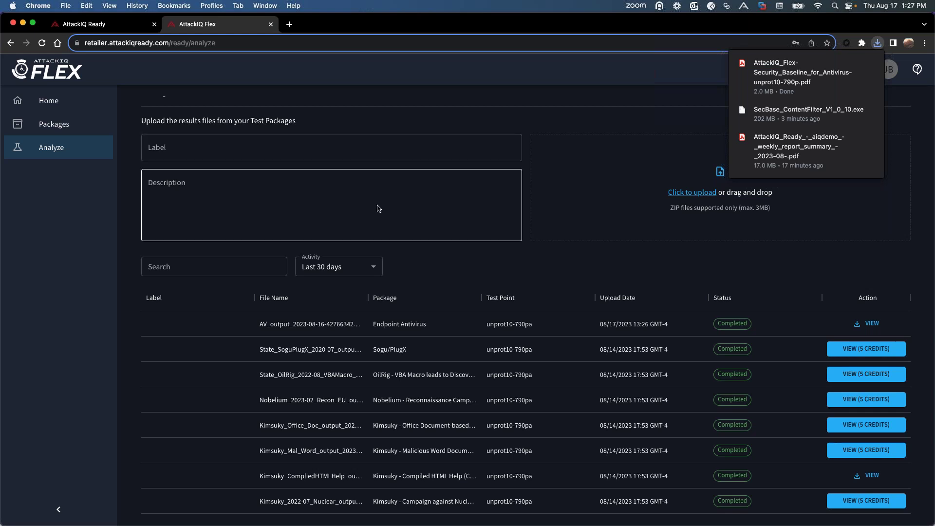
Step: Switch to Acrobat and close the AttackIQ Ready report to bring up the Flex Security Baseline report
key(ctrl+Up)
click(325, 200)
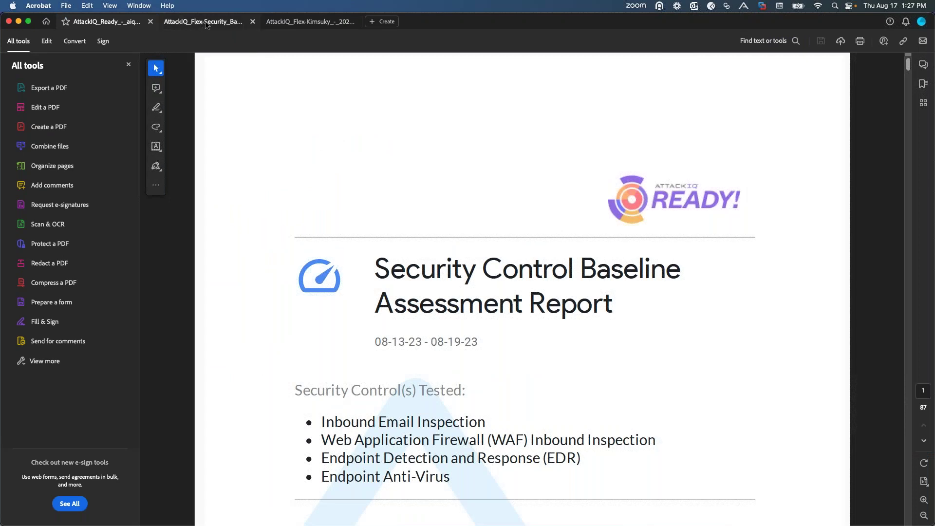
click(151, 21)
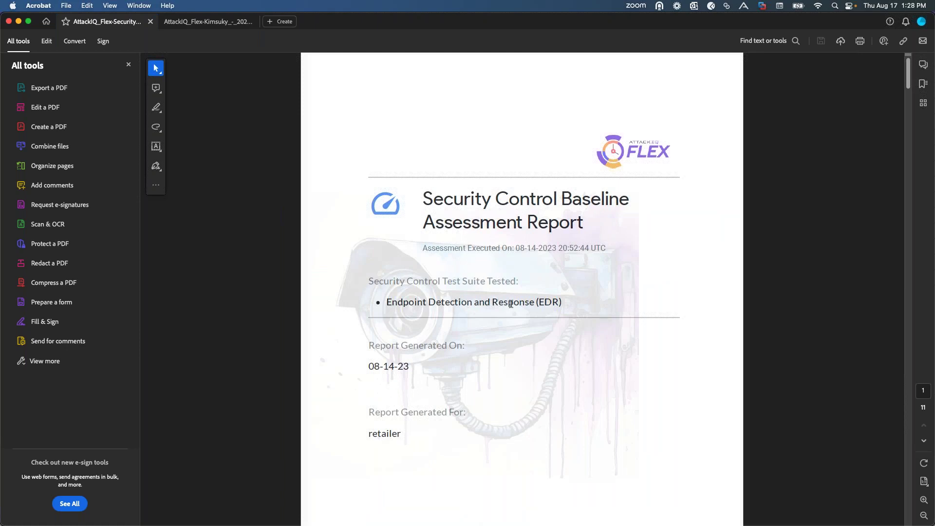
Step: Examine the EDR report's contents, executive summary score, assessment scope, testing methodology and selected package details
scroll(510, 303, down, 10)
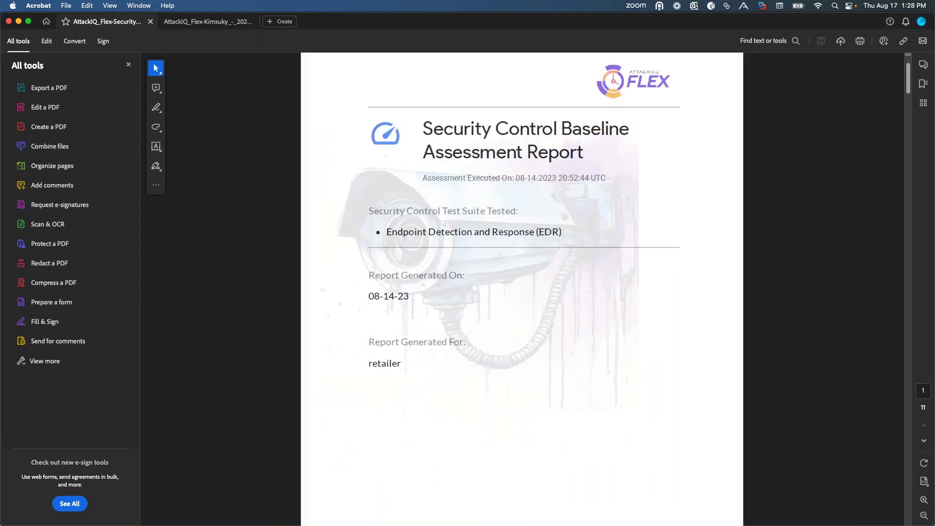
scroll(522, 290, down, 10)
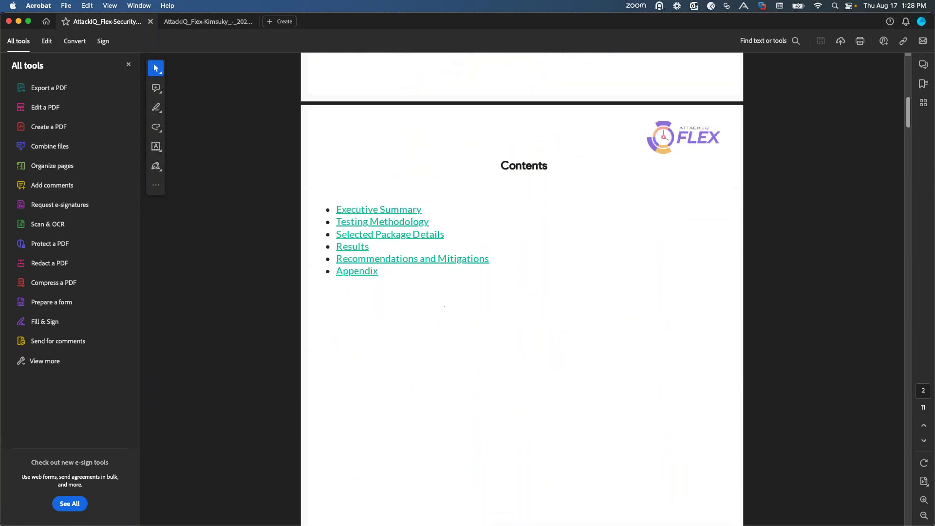
scroll(522, 293, down, 5)
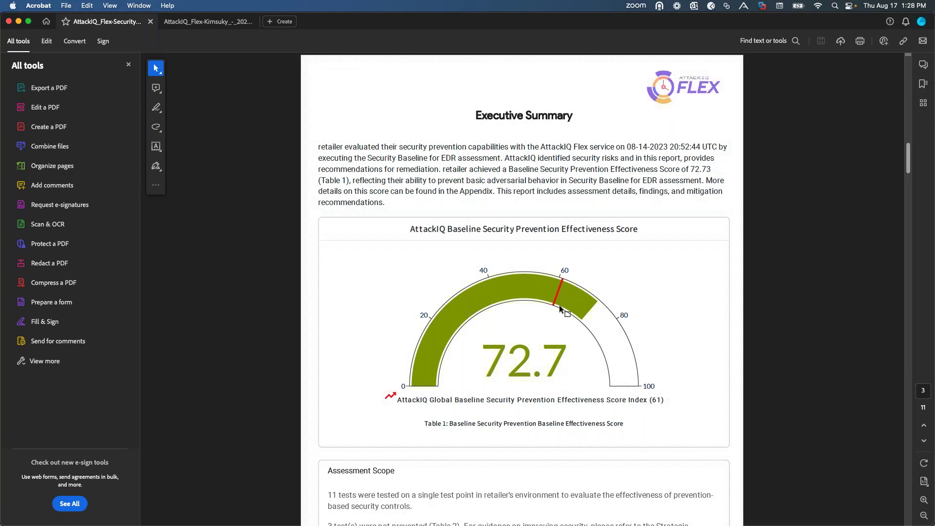
scroll(560, 309, down, 5)
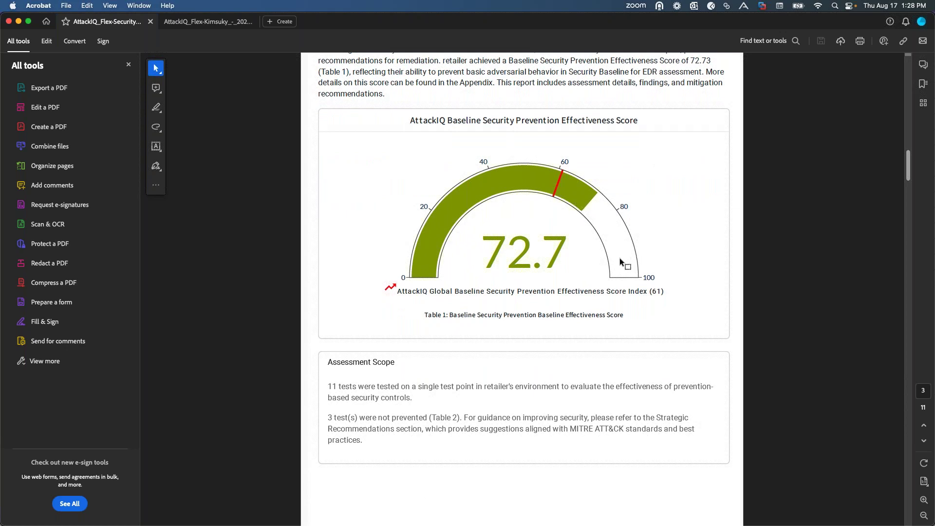
scroll(521, 292, down, 15)
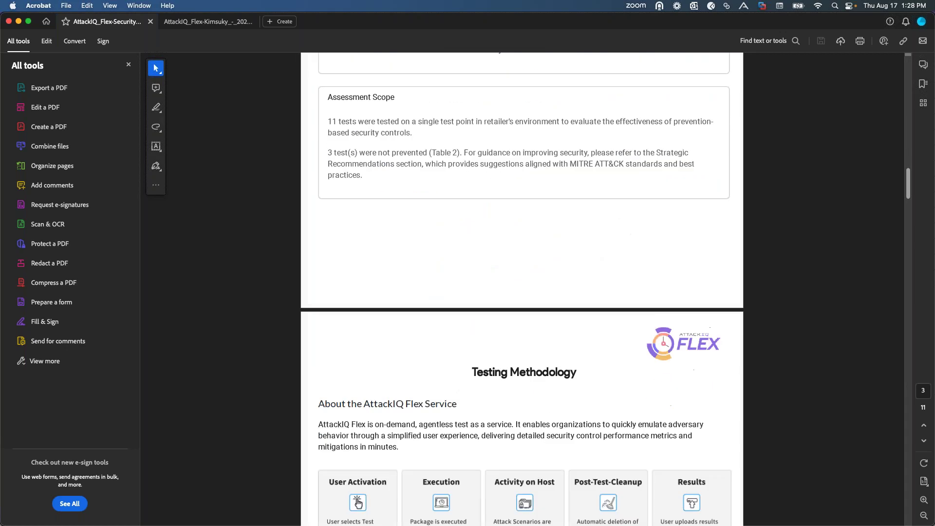
scroll(521, 292, down, 4)
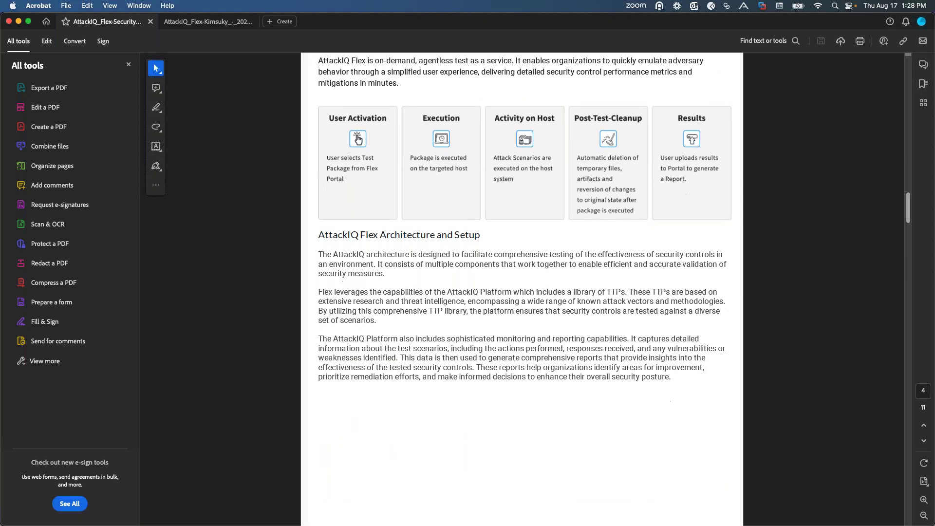
scroll(520, 292, up, 6)
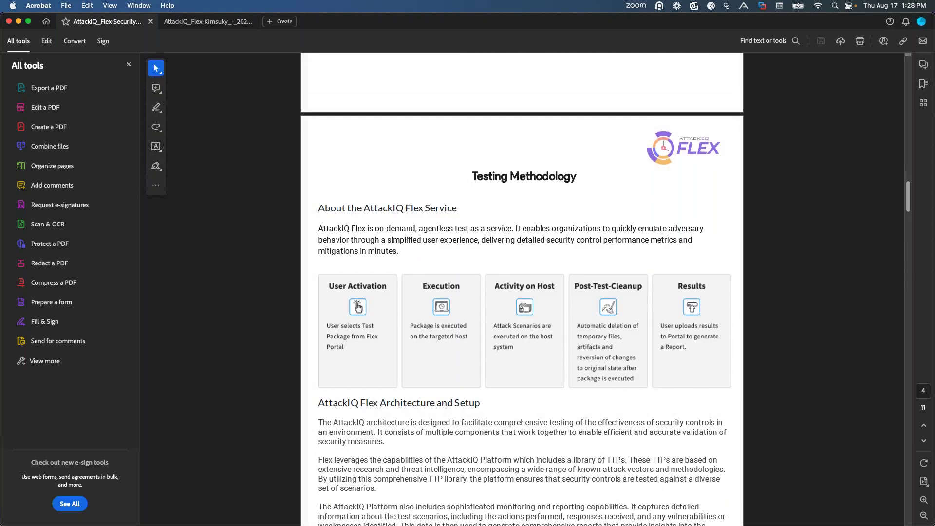
scroll(521, 292, down, 4)
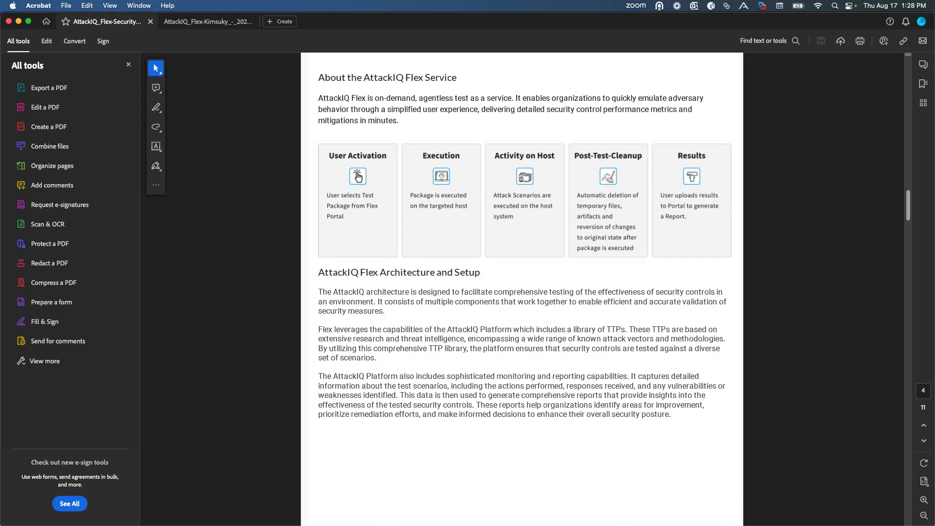
scroll(521, 292, down, 10)
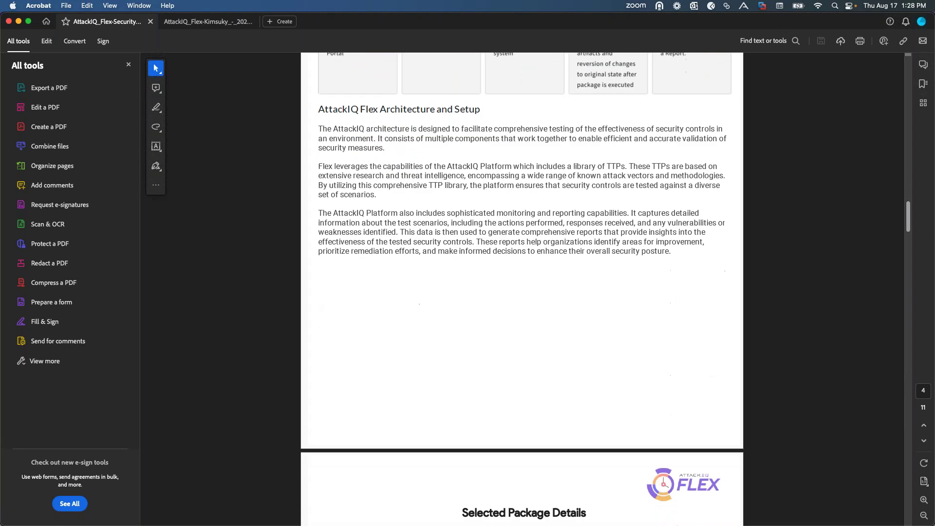
scroll(521, 292, down, 7)
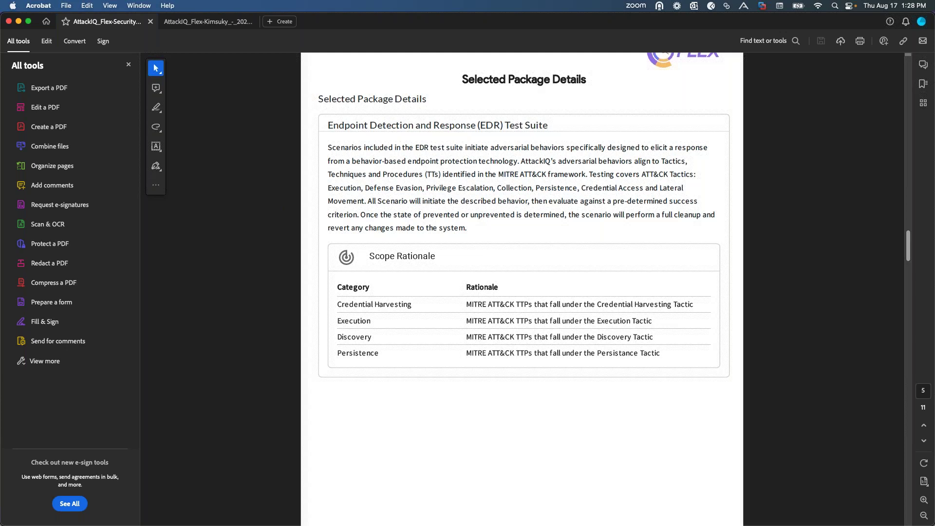
scroll(438, 319, down, 4)
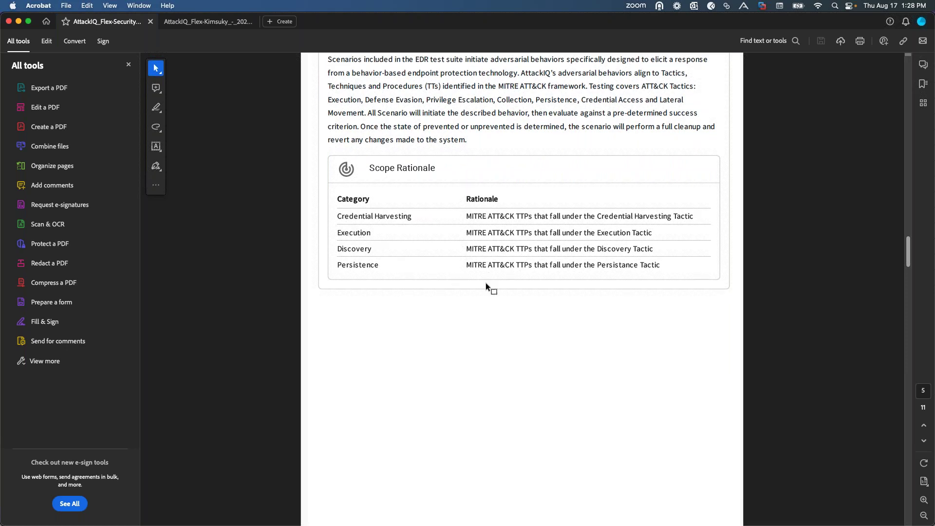
Step: Review the EDR report's scenario results table and the Recommendations and Mitigations for Credentials In Registry Script
scroll(486, 283, down, 10)
scroll(486, 284, down, 5)
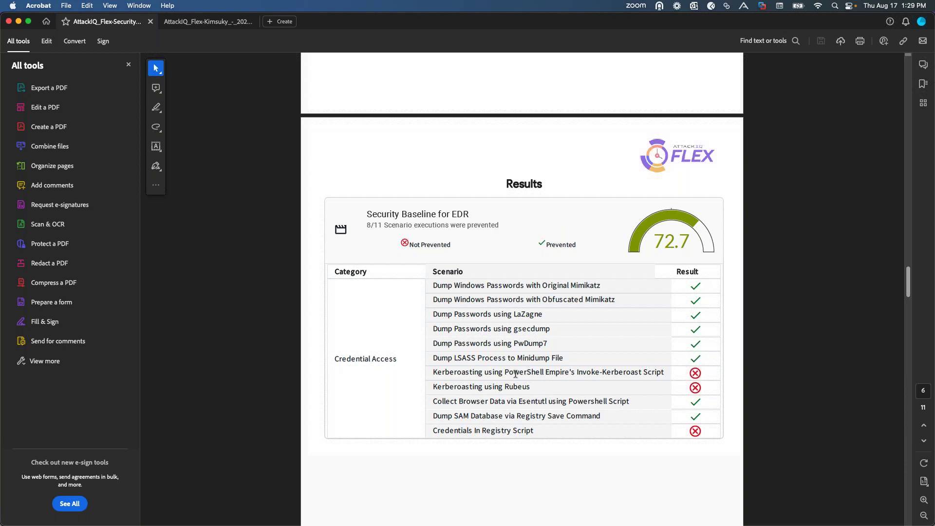
scroll(515, 373, down, 3)
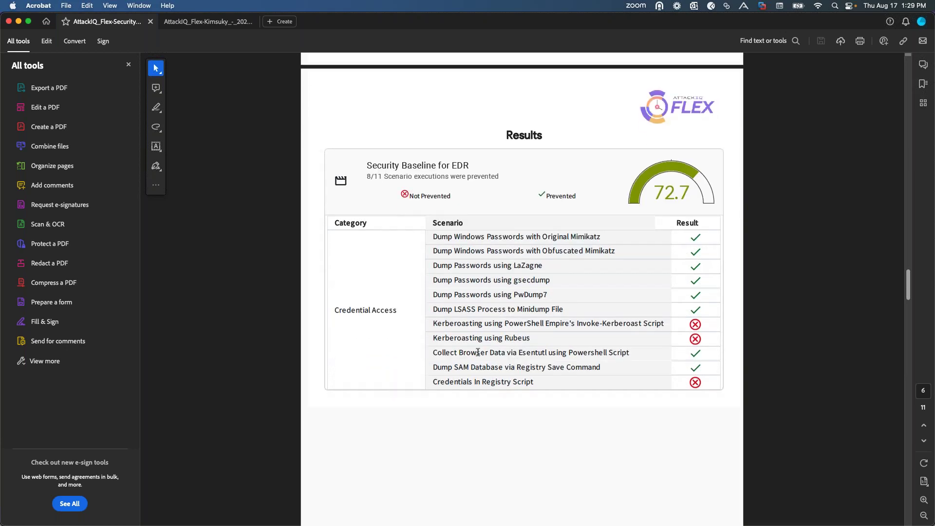
scroll(477, 352, down, 15)
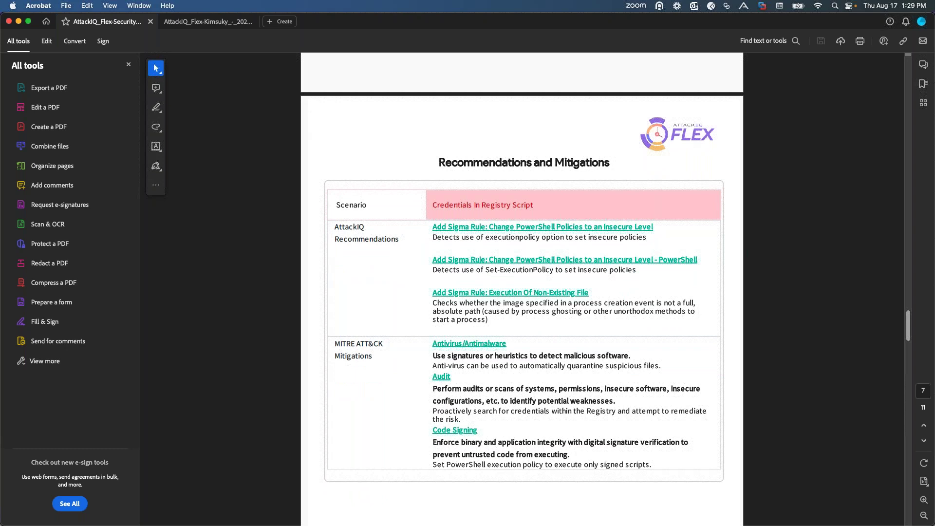
Step: Review the recommendations and MITRE ATT&CK mitigations for Credentials In Registry Script and the PowerShell Empire and Rubeus Kerberoasting scenarios
scroll(522, 276, down, 1)
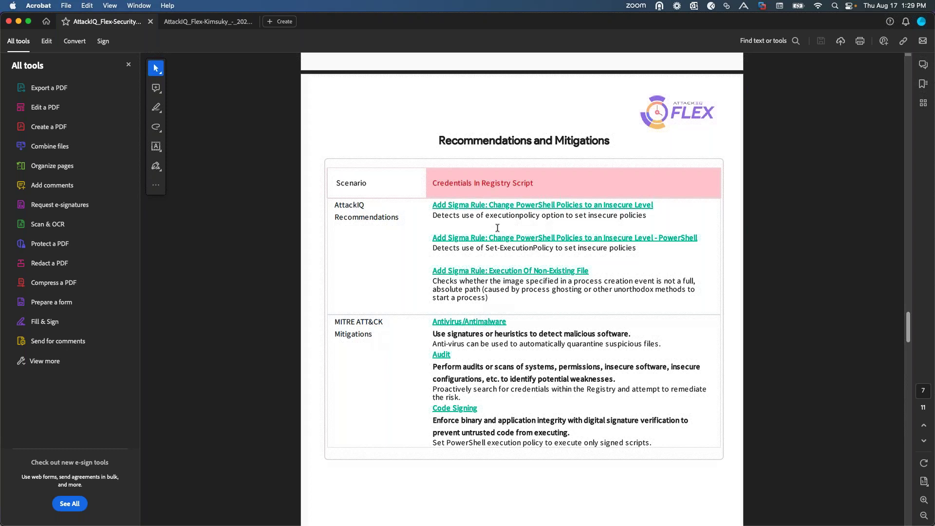
scroll(494, 221, down, 10)
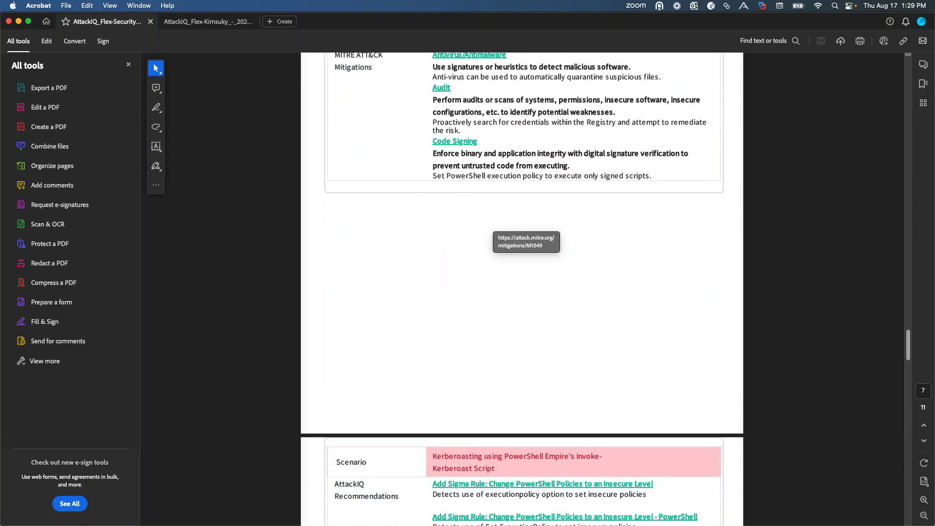
scroll(448, 252, down, 4)
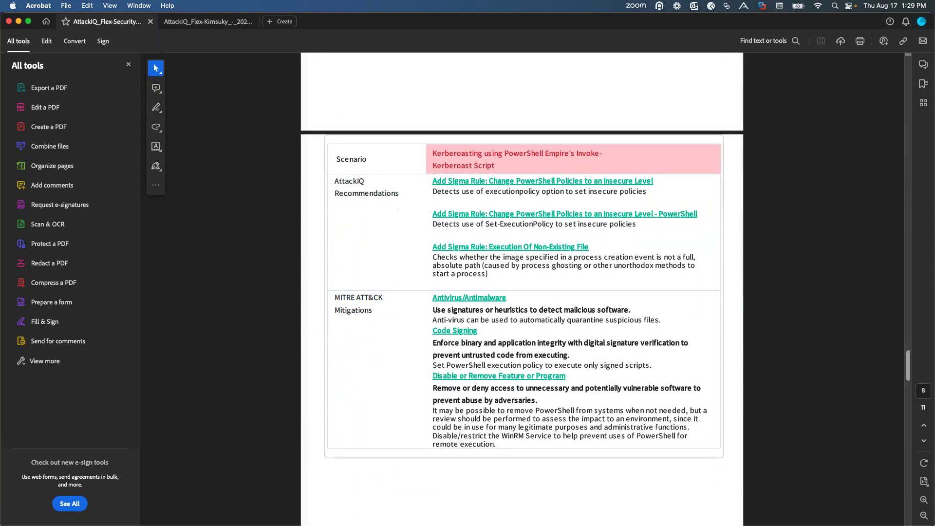
scroll(448, 251, down, 12)
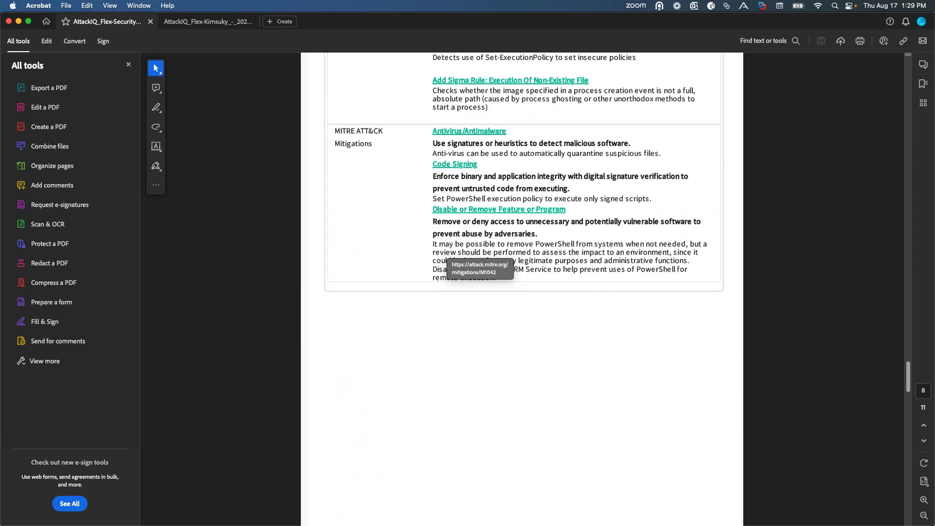
scroll(449, 251, down, 1)
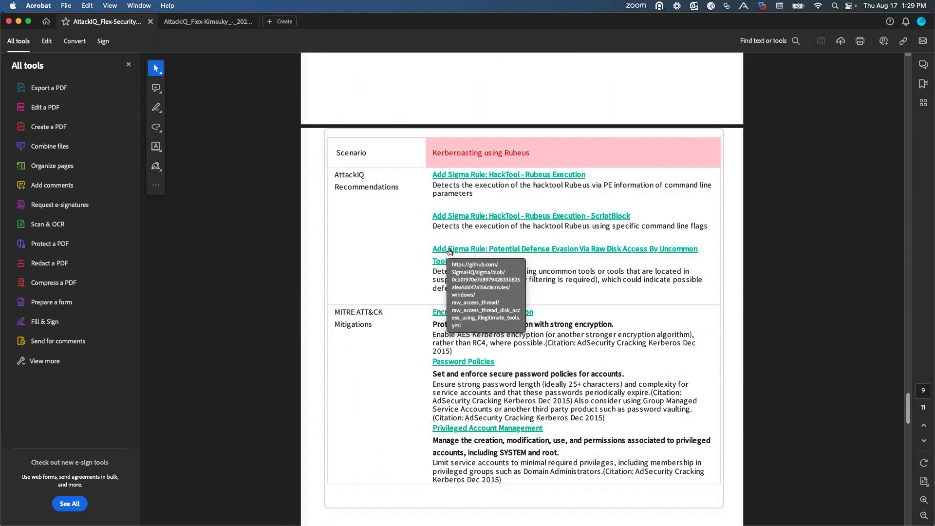
scroll(449, 251, down, 13)
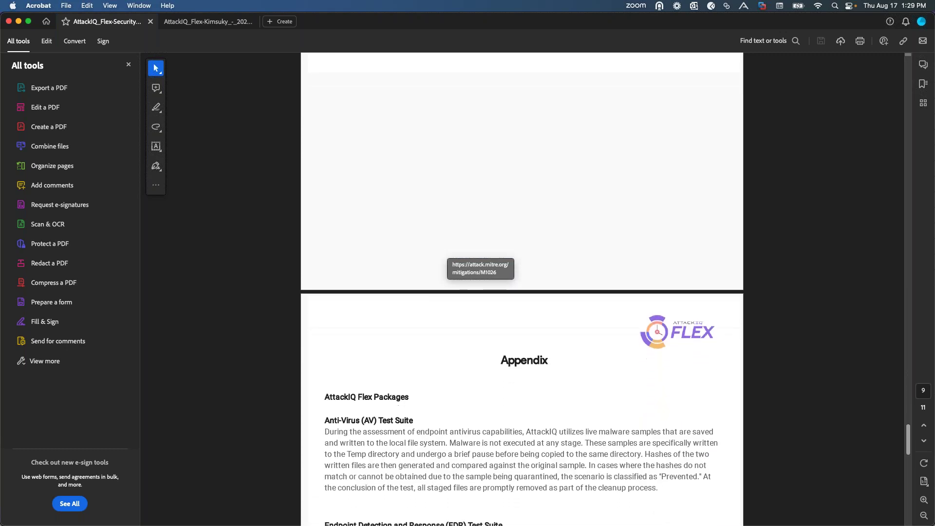
Step: Read through the Appendix's Flex package descriptions, adversary campaign testing note, additional resources and glossary at the end of the report
scroll(449, 251, down, 10)
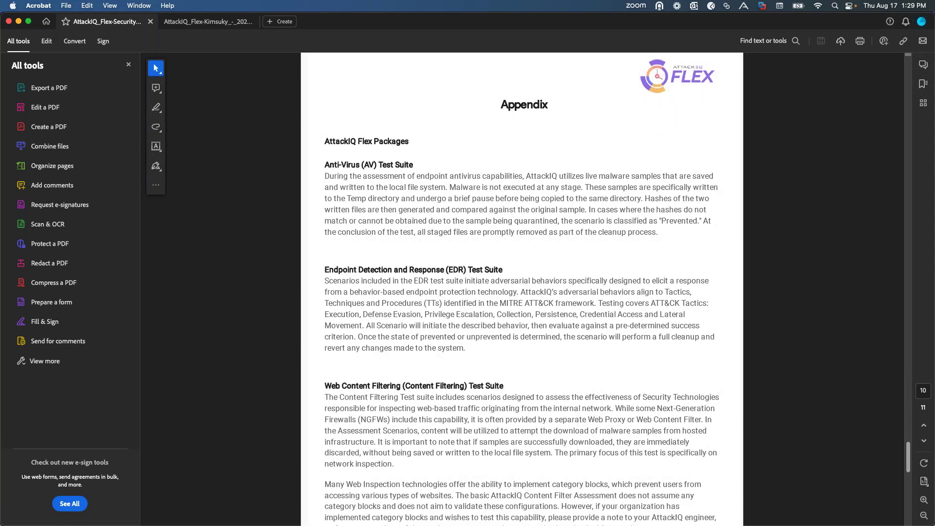
scroll(449, 251, down, 7)
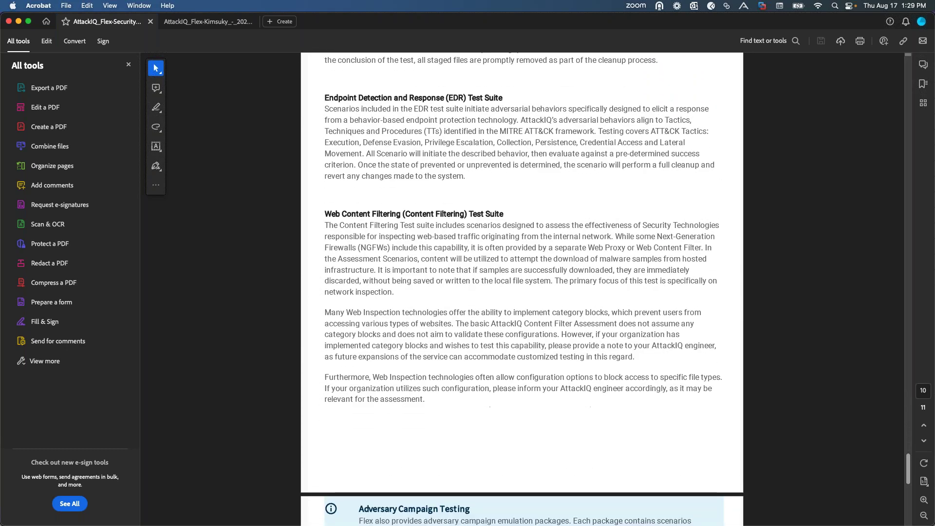
scroll(522, 289, down, 5)
scroll(522, 290, up, 9)
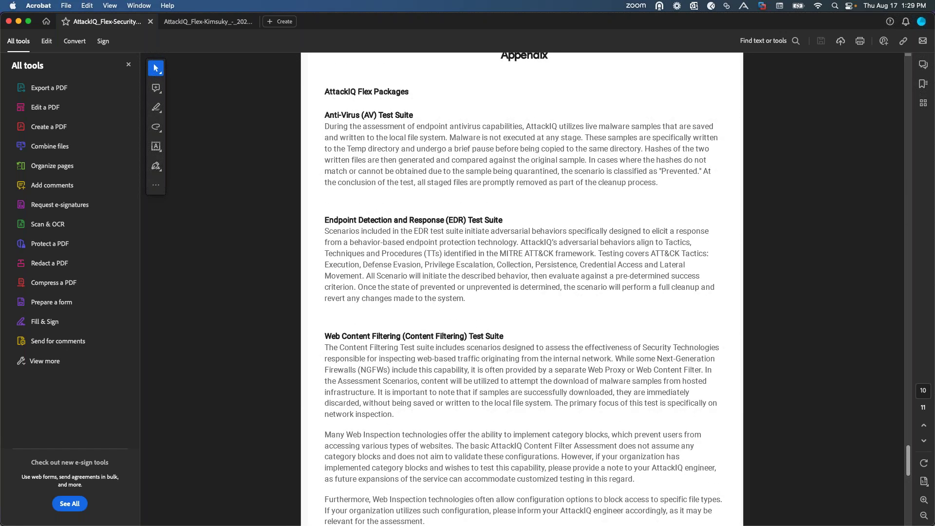
scroll(521, 289, down, 20)
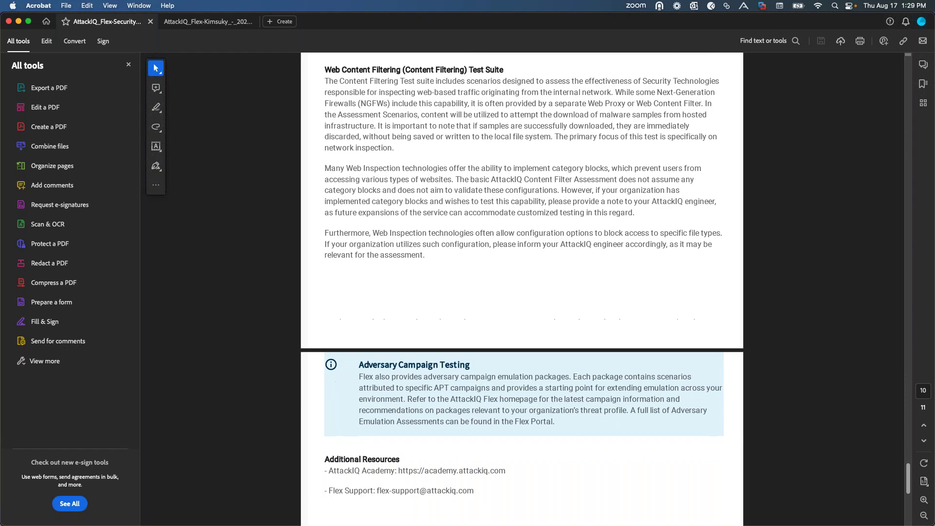
scroll(522, 289, down, 8)
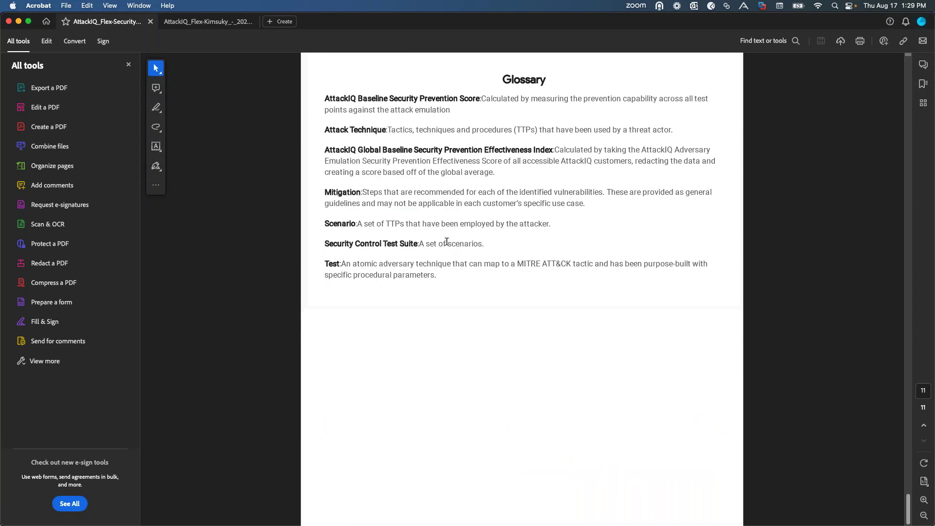
Step: Bring up the Kimsuky Adversary Emulation Report and examine its executive summary score, assessment scope and results summary with Tables 2 and 3
click(208, 25)
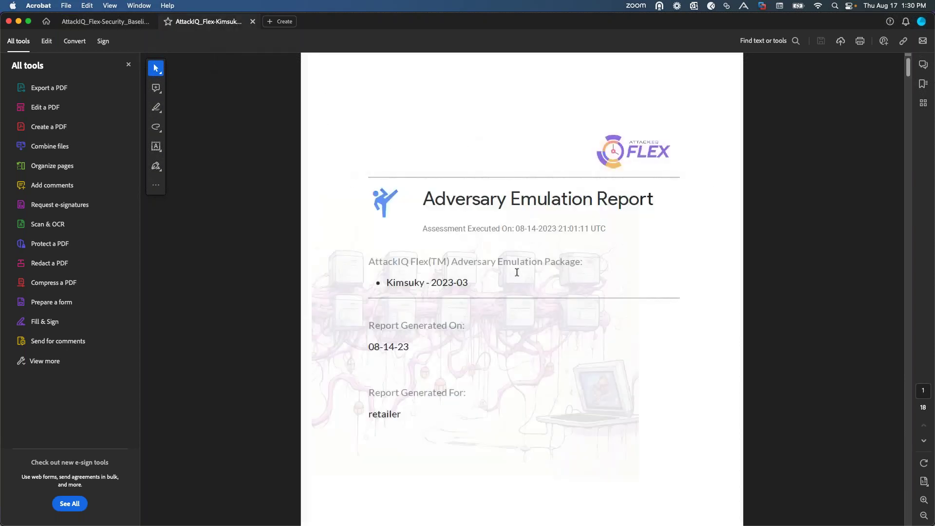
scroll(456, 241, down, 5)
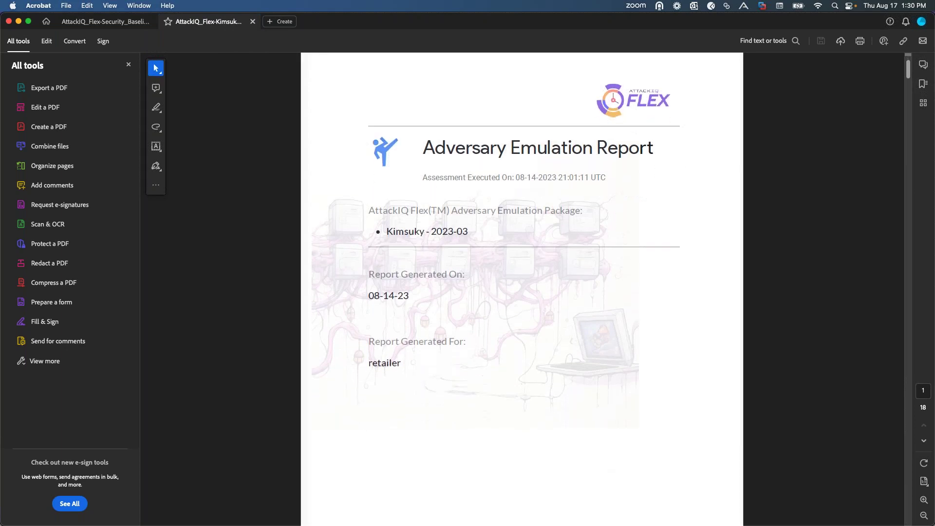
scroll(451, 241, down, 15)
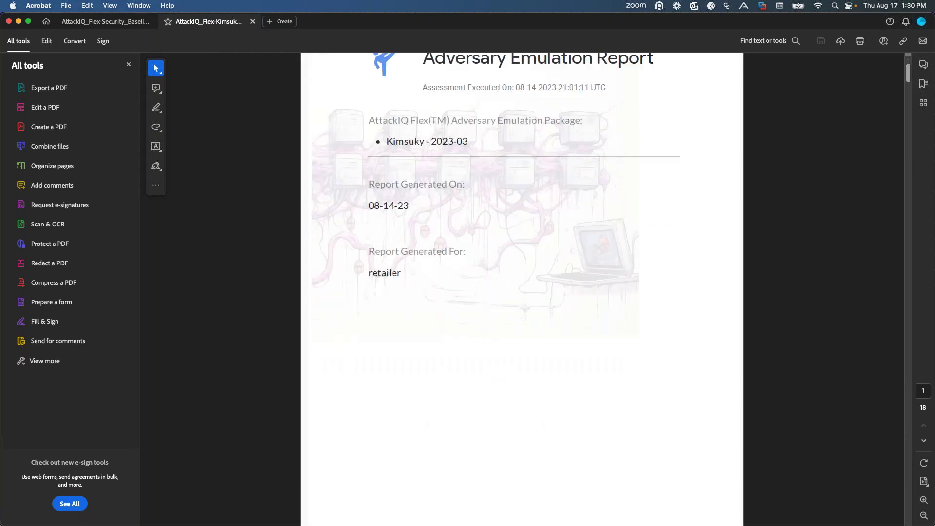
scroll(495, 251, down, 20)
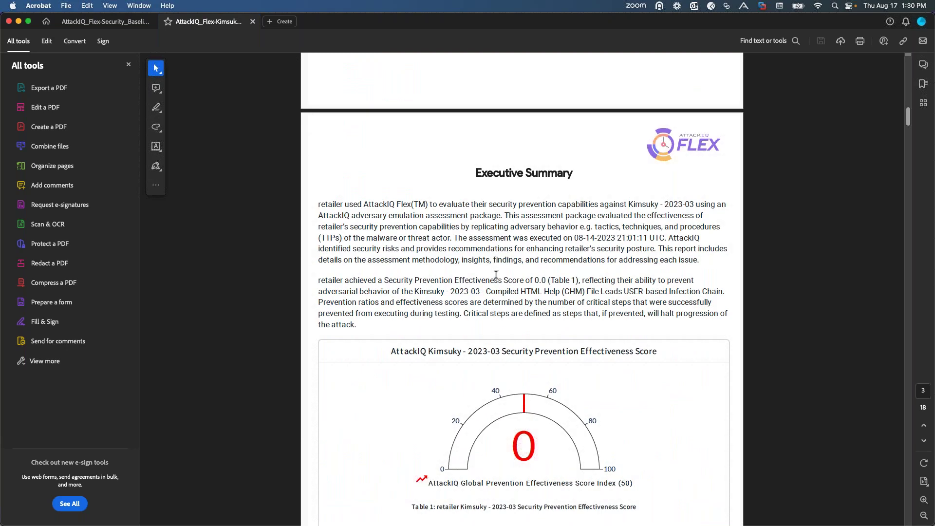
scroll(495, 265, down, 7)
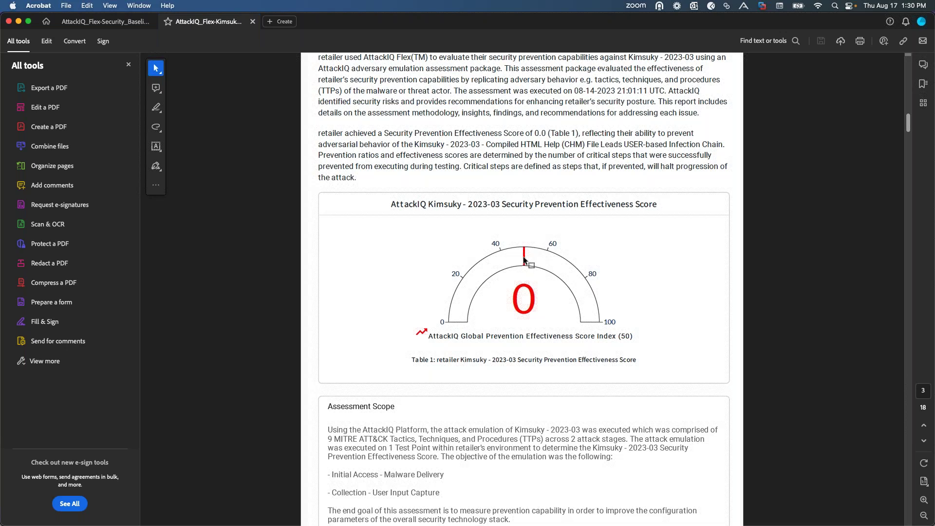
scroll(522, 260, down, 10)
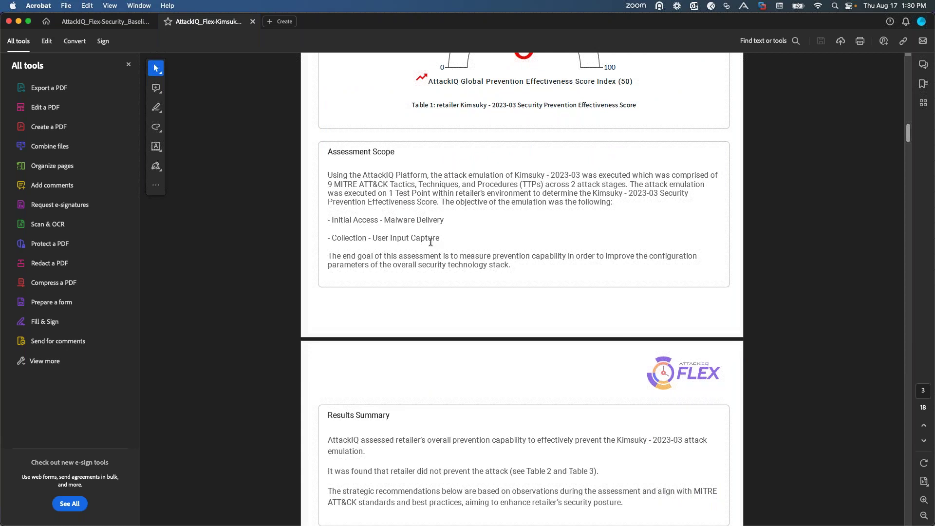
scroll(430, 242, down, 12)
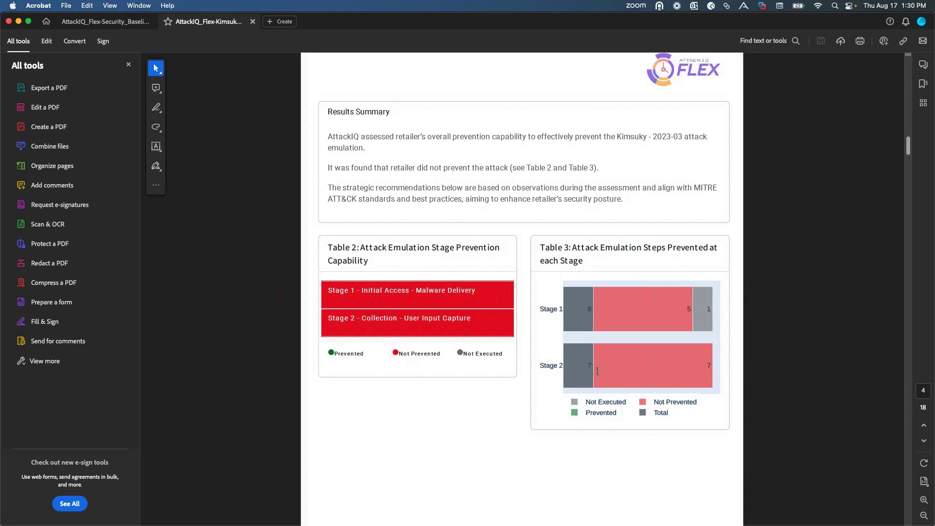
scroll(603, 294, down, 3)
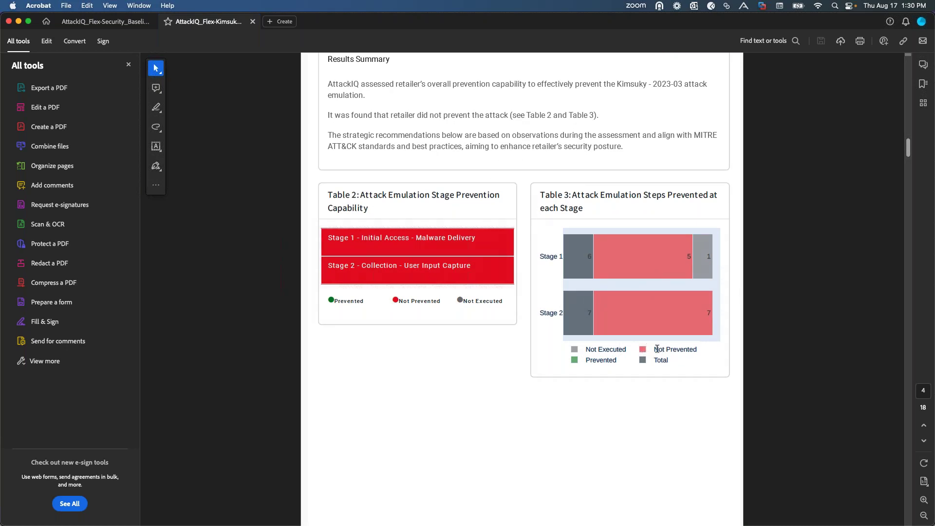
scroll(506, 292, down, 10)
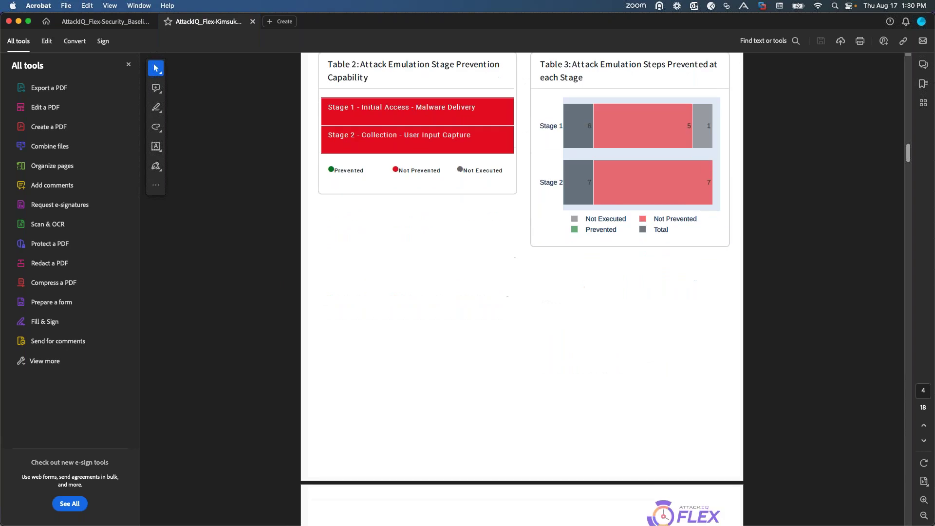
Step: Review the Kimsuky report's Testing Methodology and the Selected Package Details describing the Kimsuky - 2023-03 attack emulation
scroll(521, 292, down, 10)
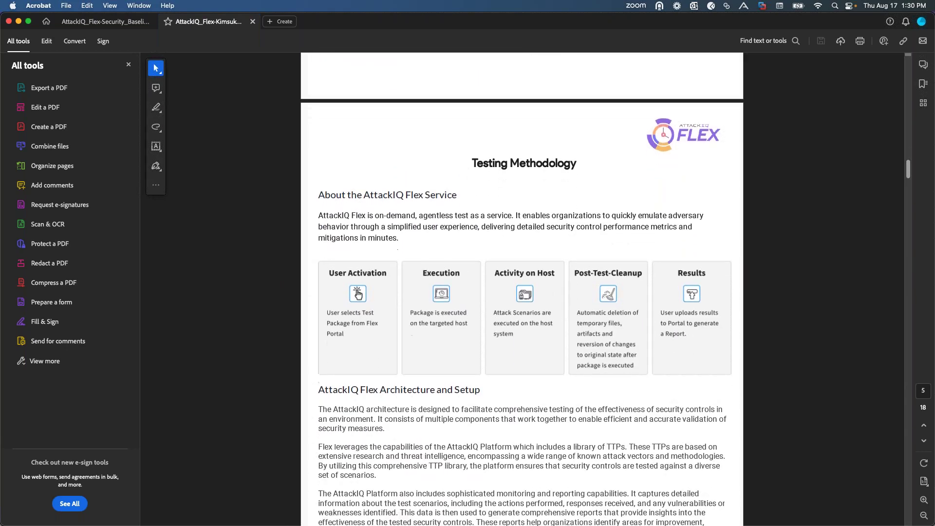
scroll(521, 293, down, 10)
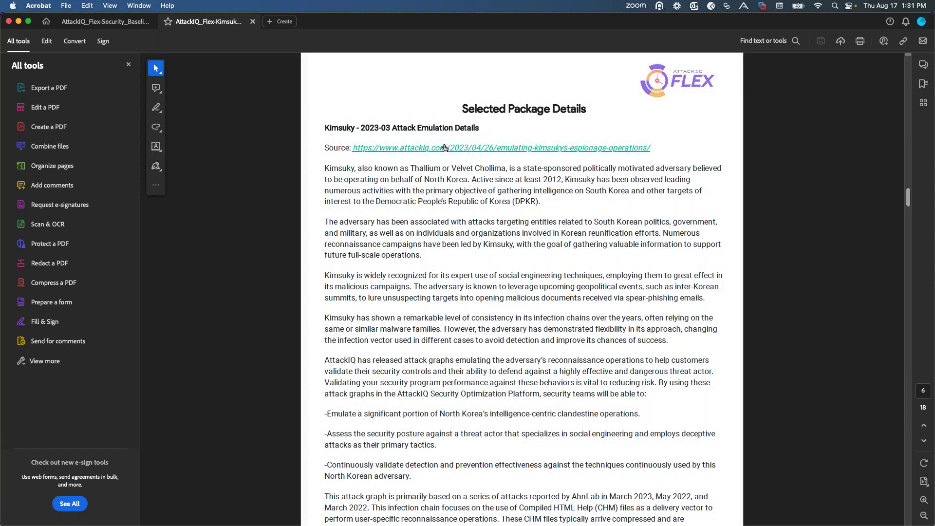
scroll(474, 151, down, 15)
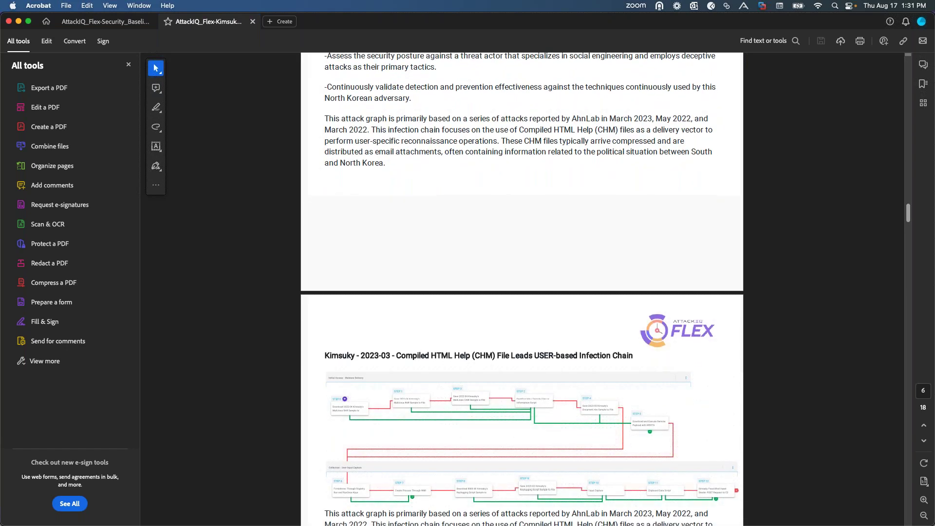
Step: Inspect the steps of the Compiled HTML Help (CHM) infection chain attack graph up close
scroll(459, 231, down, 2)
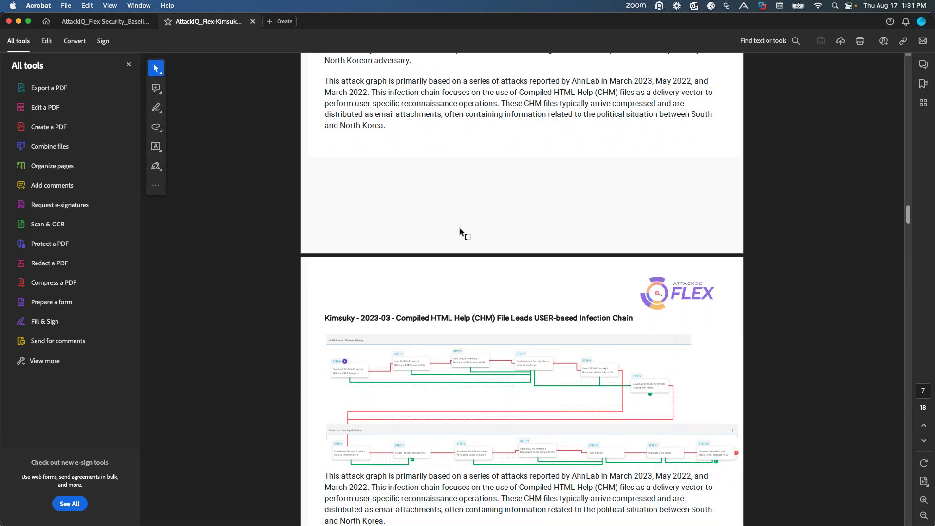
scroll(460, 228, down, 8)
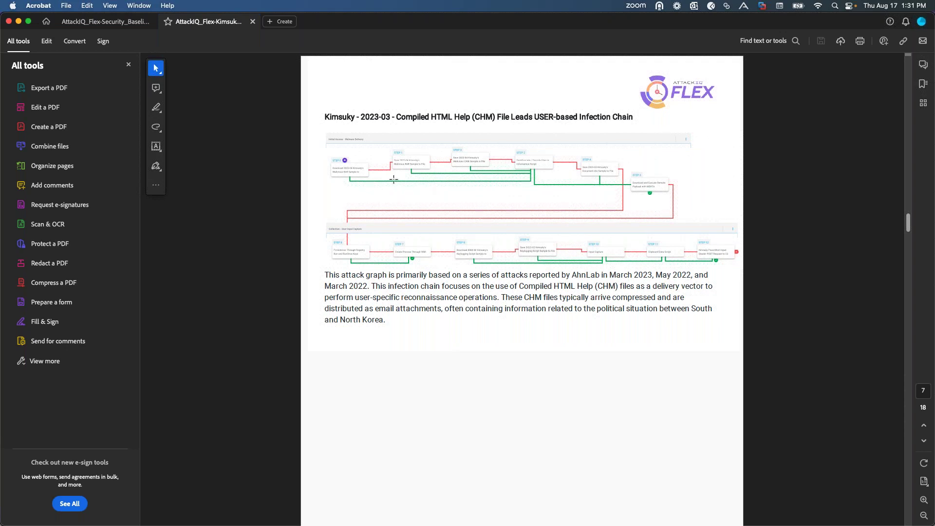
scroll(393, 180, up, 5)
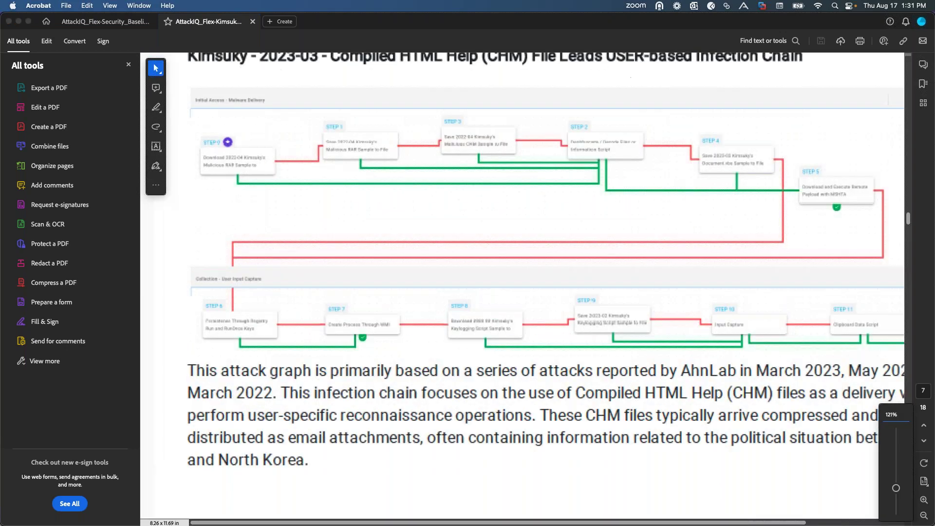
scroll(190, 180, up, 5)
scroll(293, 230, up, 3)
scroll(293, 230, right, 1)
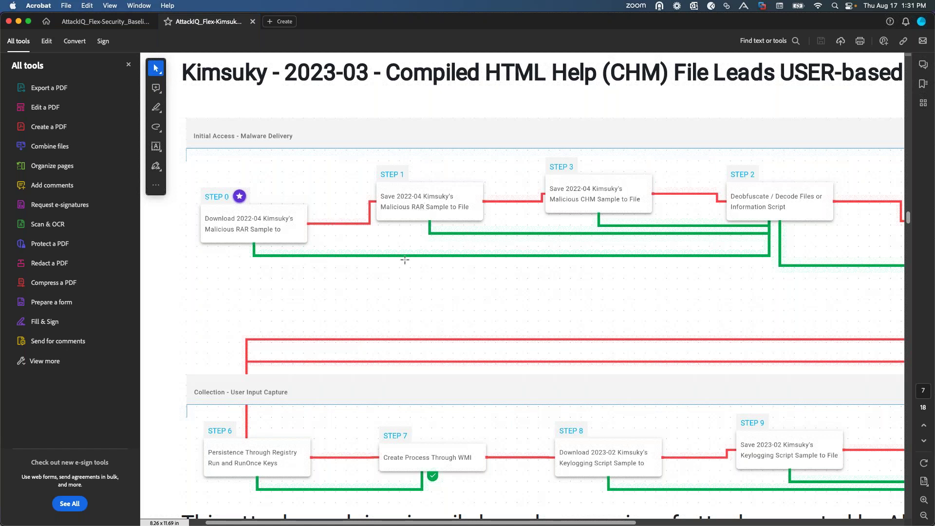
scroll(405, 259, up, 1)
scroll(405, 259, down, 5)
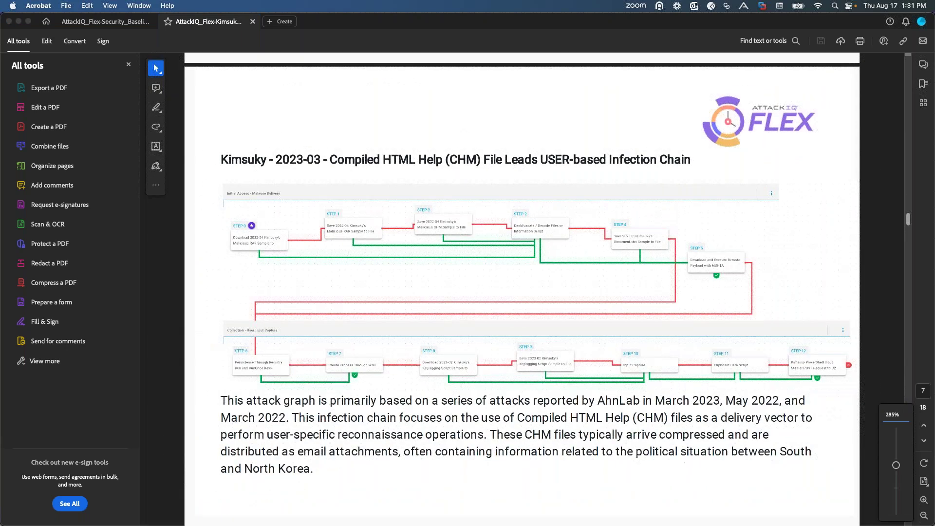
Step: Read the Stage 1 and Stage 2 attack descriptions with their MITRE techniques, and the list of scenarios included in the Kimsuky package
scroll(522, 287, down, 10)
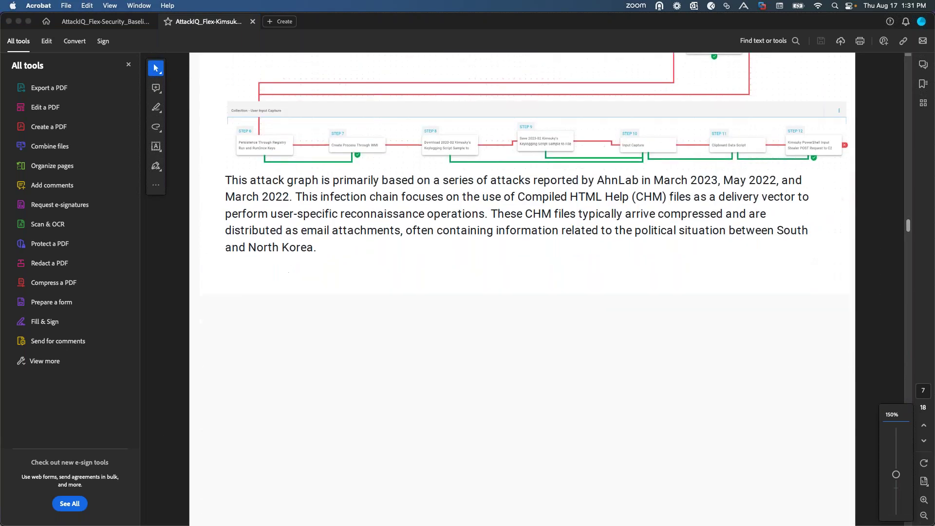
scroll(522, 288, down, 10)
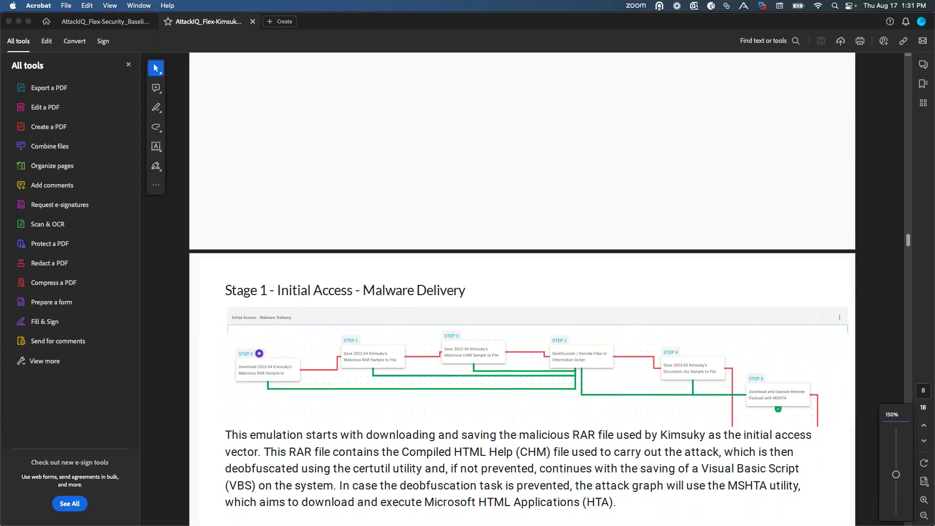
scroll(522, 287, down, 2)
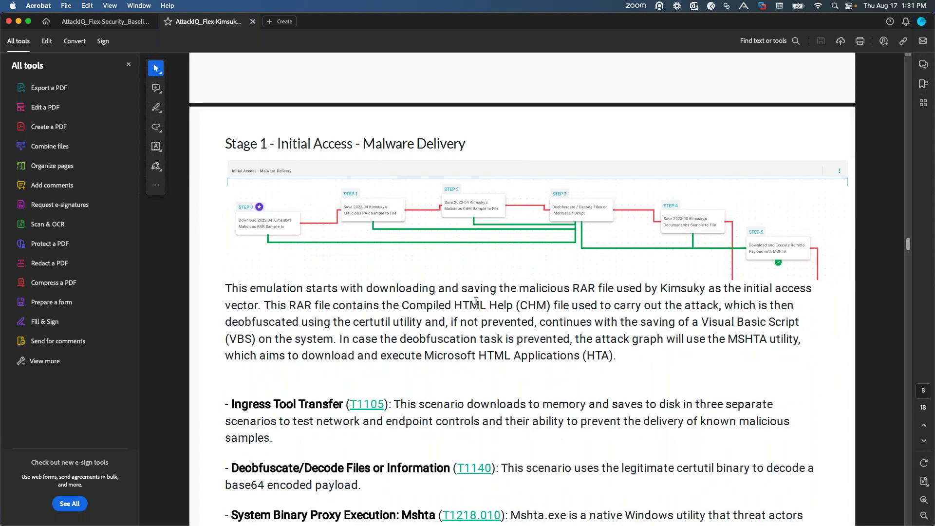
scroll(360, 288, down, 6)
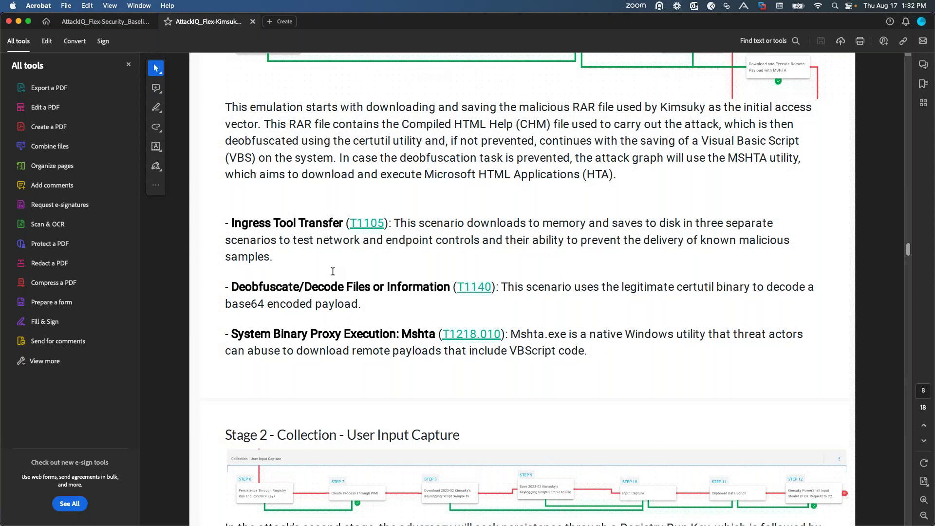
scroll(332, 271, down, 10)
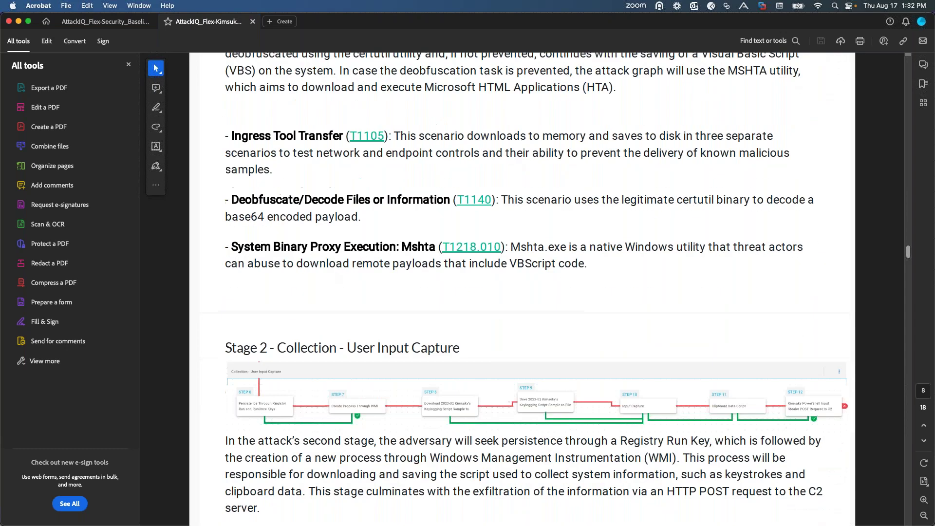
scroll(332, 271, down, 12)
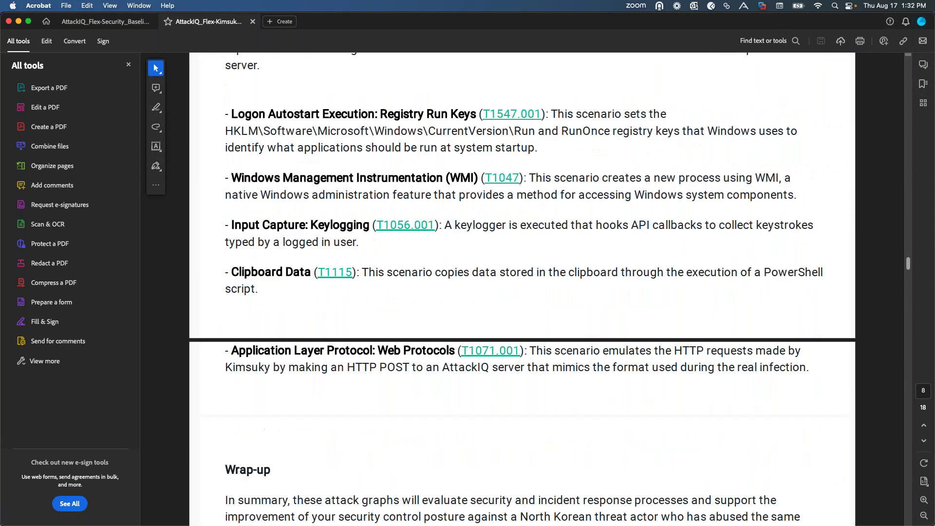
scroll(333, 271, down, 10)
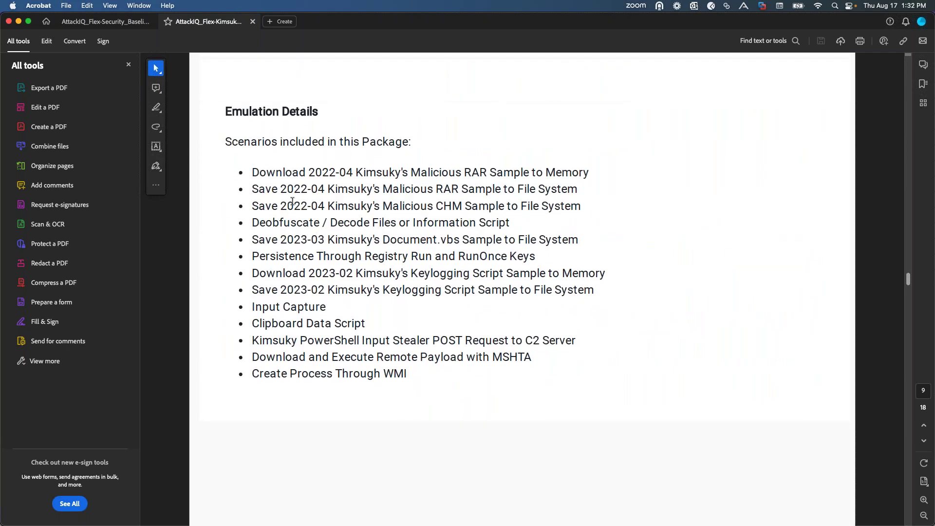
Step: Review the Kimsuky report's Results summary and the unprevented steps for Initial Access - Malware Delivery and Collection - User Input Capture
scroll(364, 346, down, 10)
scroll(522, 289, down, 11)
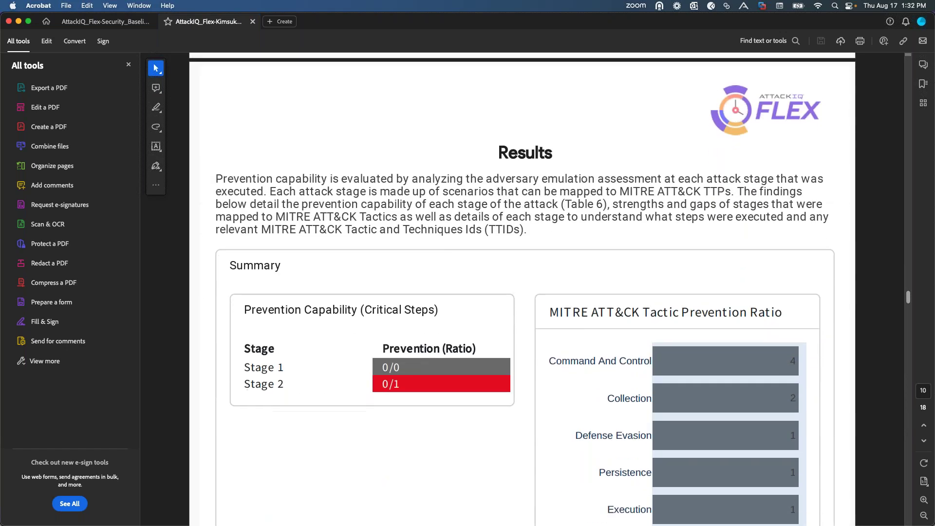
scroll(522, 289, down, 13)
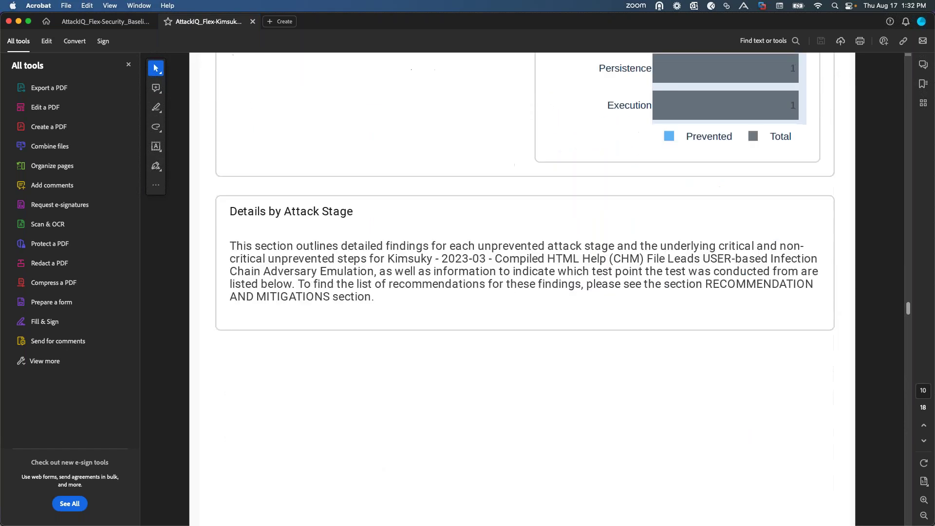
scroll(365, 346, down, 3)
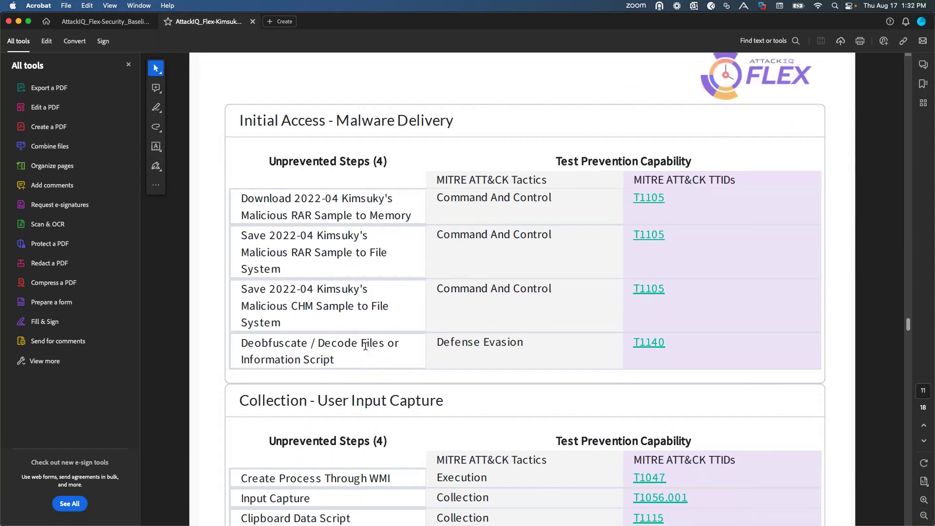
scroll(365, 345, down, 3)
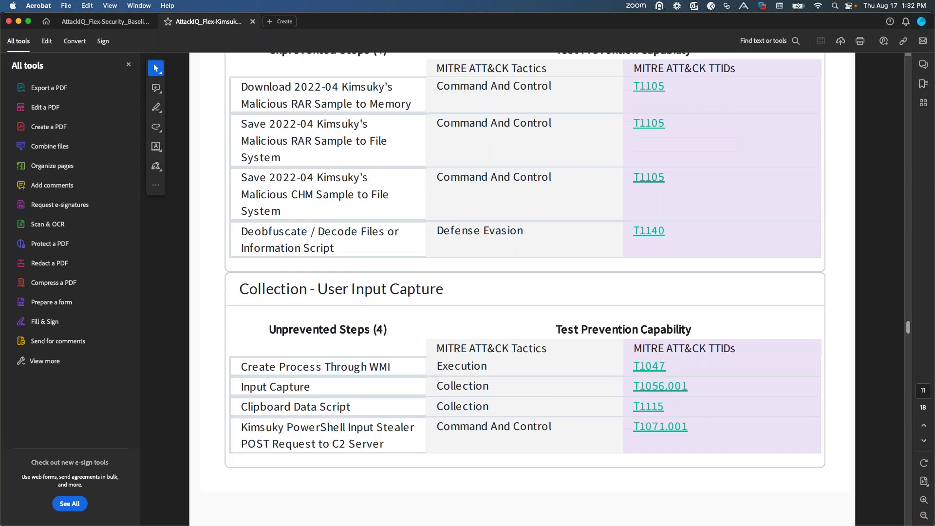
Step: Read the Stage 1 Recommendations and Mitigations, including the references, per-scenario Sigma rules and MITRE ATT&CK mitigations
scroll(365, 345, down, 15)
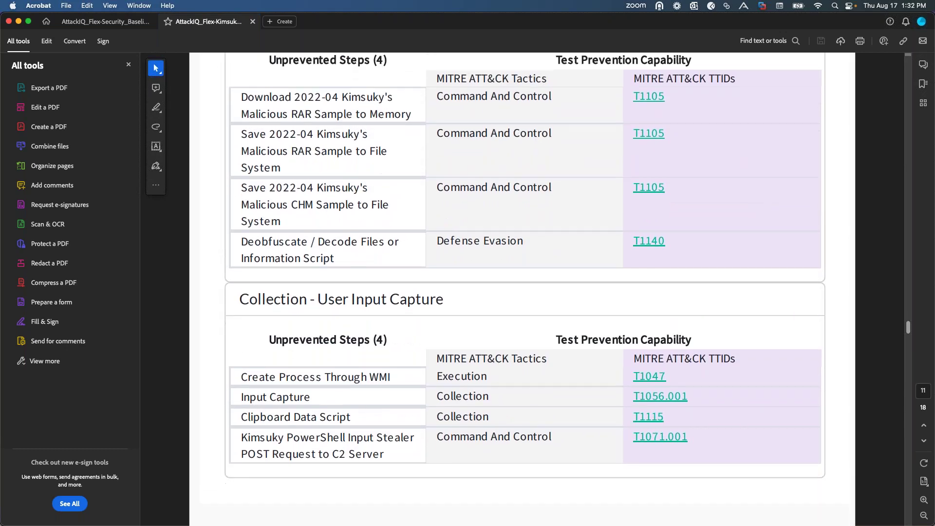
scroll(365, 345, down, 7)
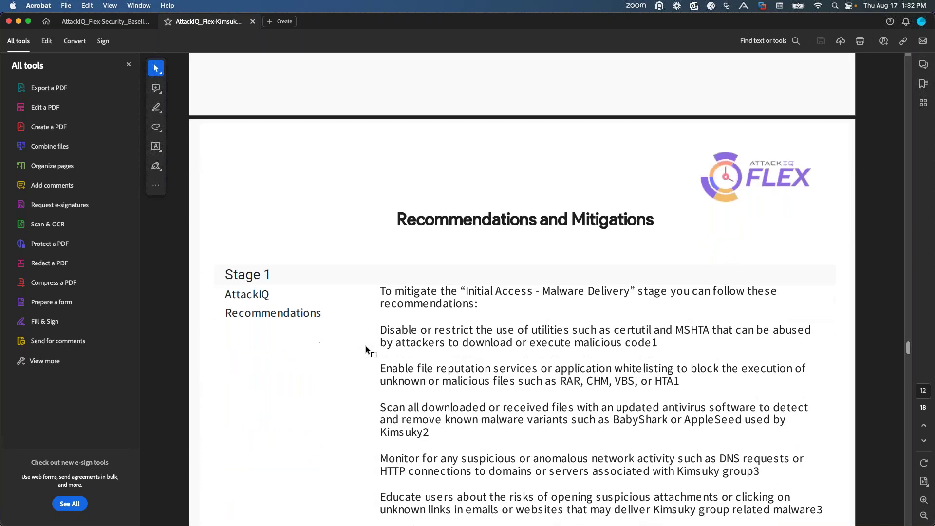
scroll(365, 345, down, 4)
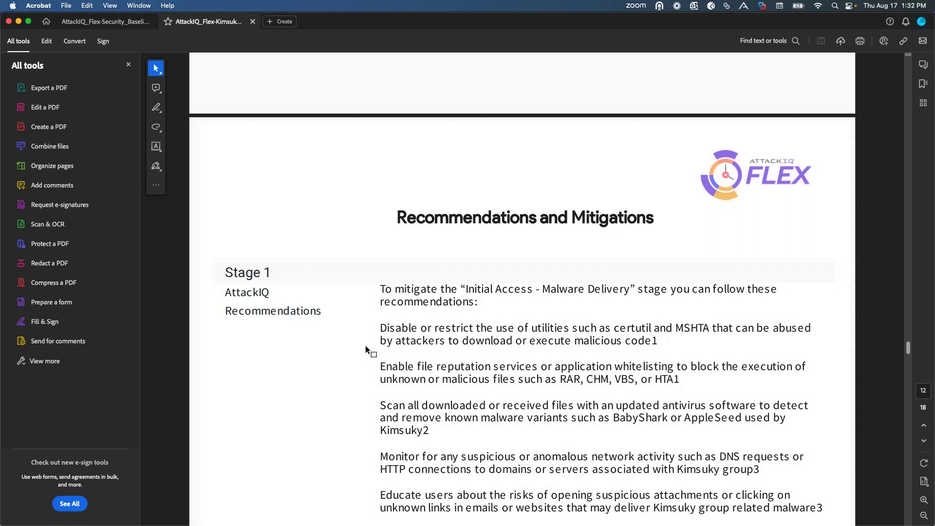
scroll(365, 345, down, 11)
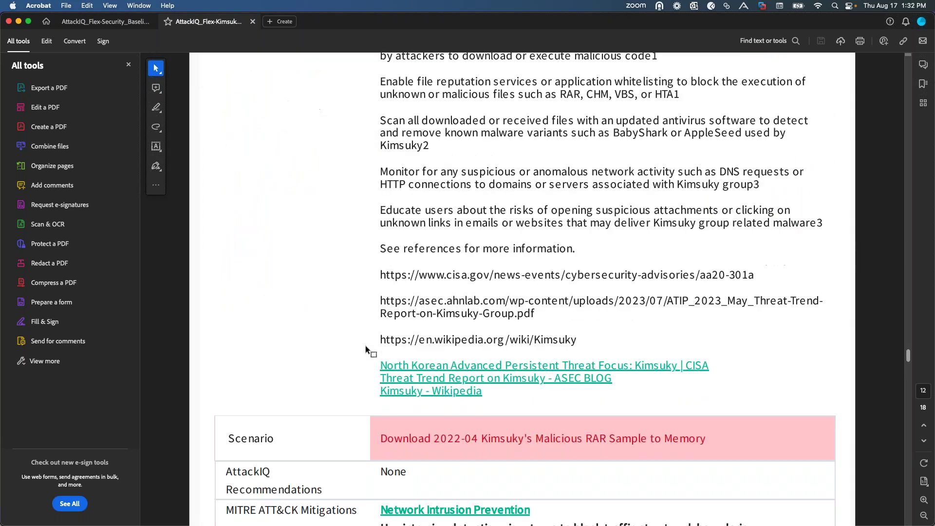
scroll(365, 346, down, 10)
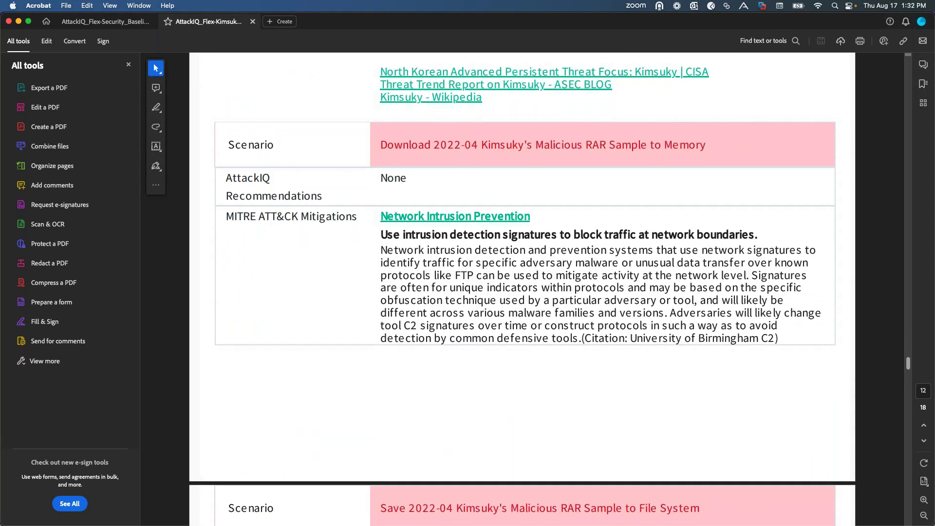
scroll(522, 289, down, 10)
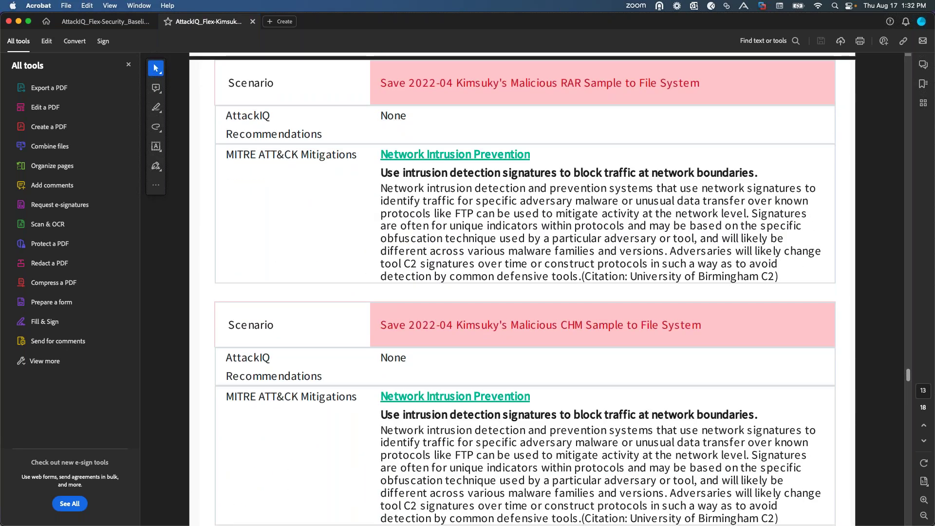
scroll(522, 289, down, 2)
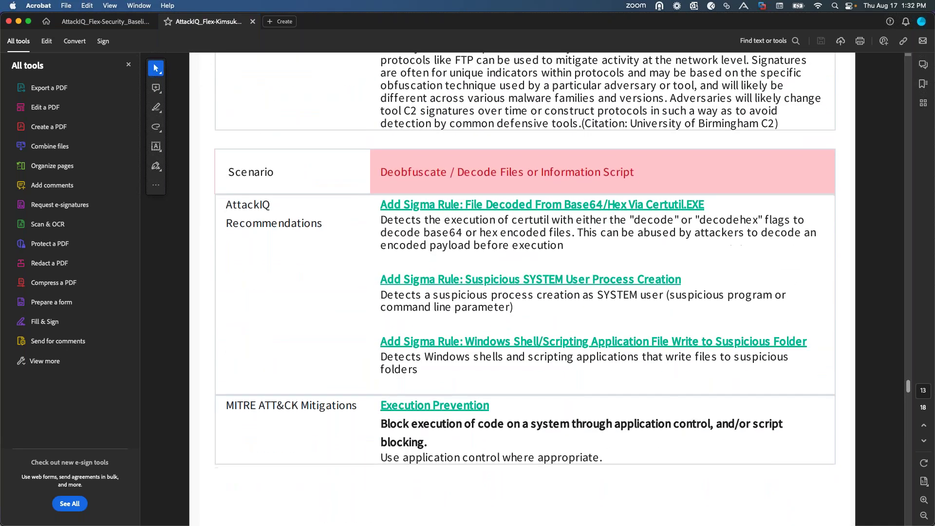
scroll(522, 289, down, 7)
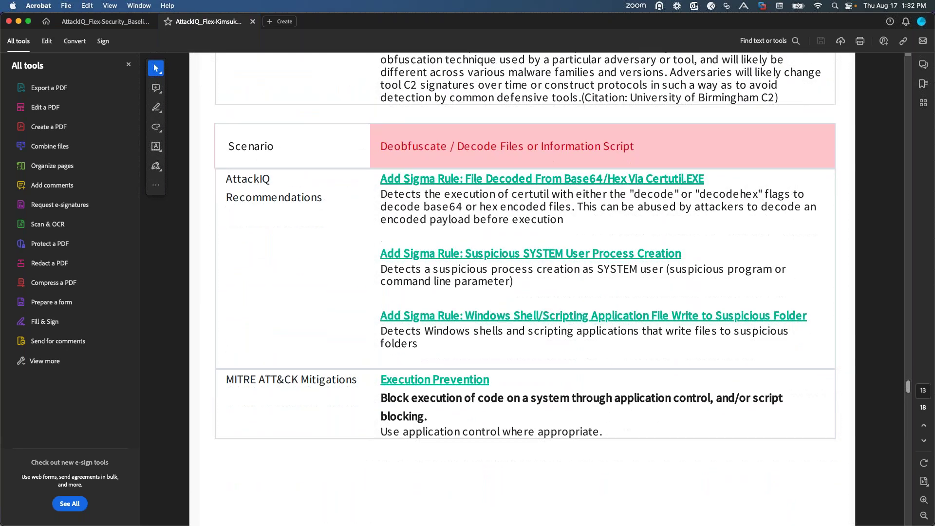
Step: Read the Stage 2 recommendations and the mitigations for the WMI, Input Capture and Clipboard Data Script scenarios
scroll(522, 289, down, 9)
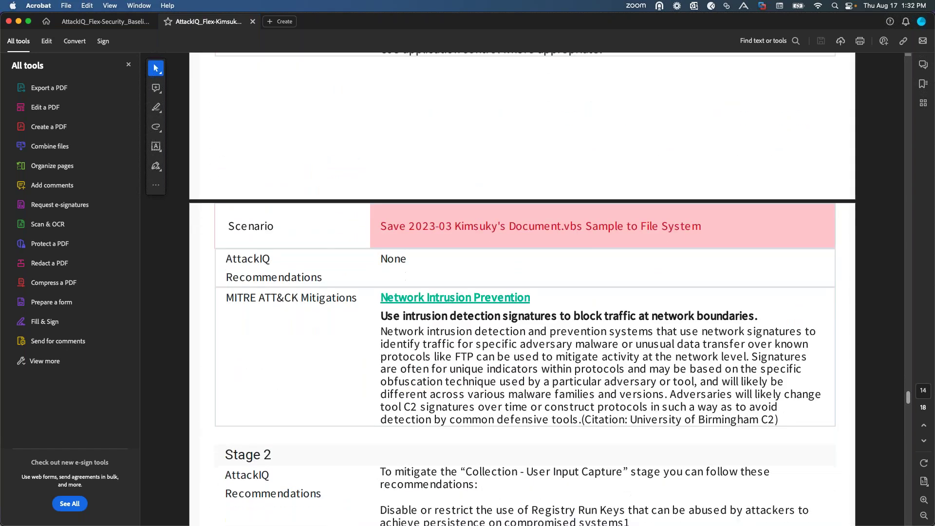
scroll(522, 289, down, 13)
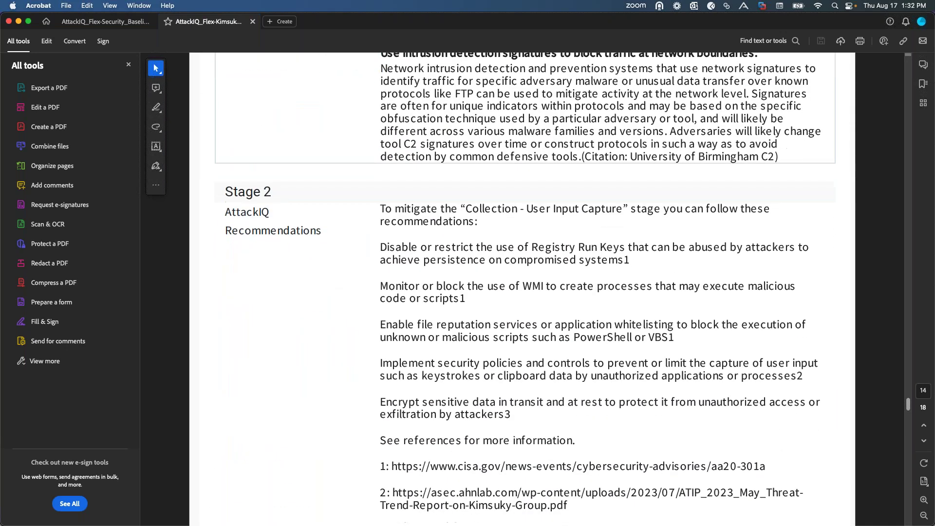
scroll(522, 289, down, 7)
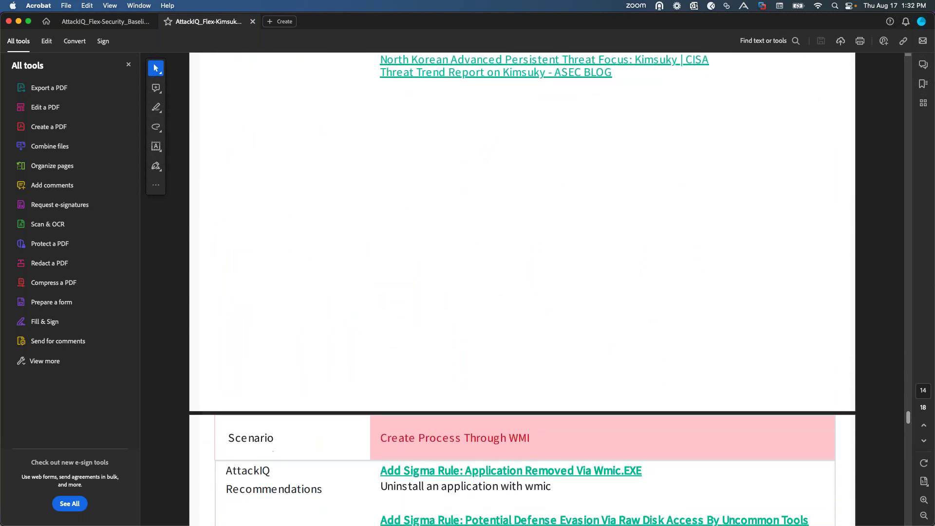
scroll(521, 289, down, 13)
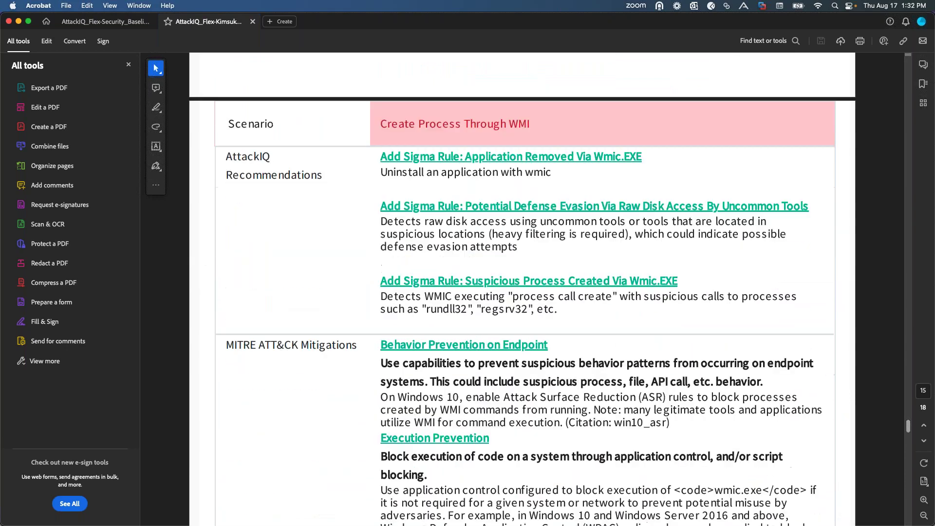
scroll(522, 289, down, 2)
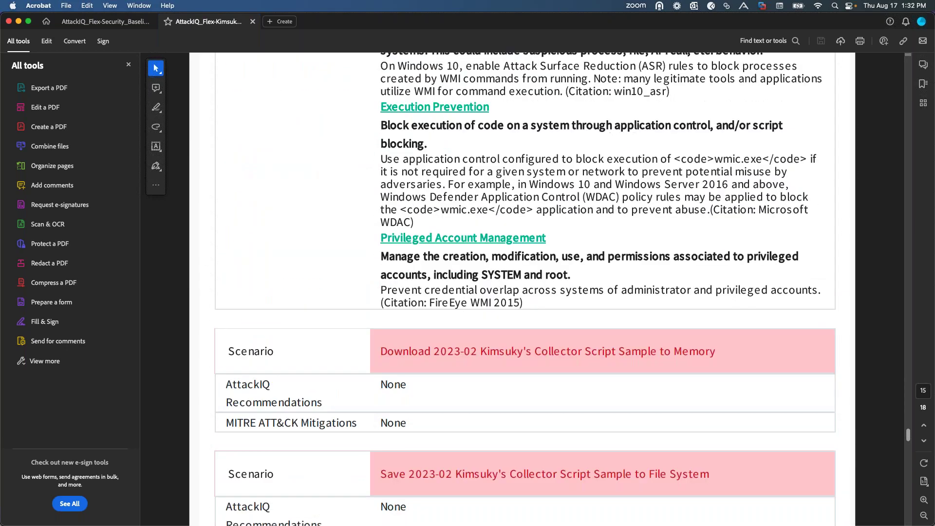
scroll(522, 289, down, 17)
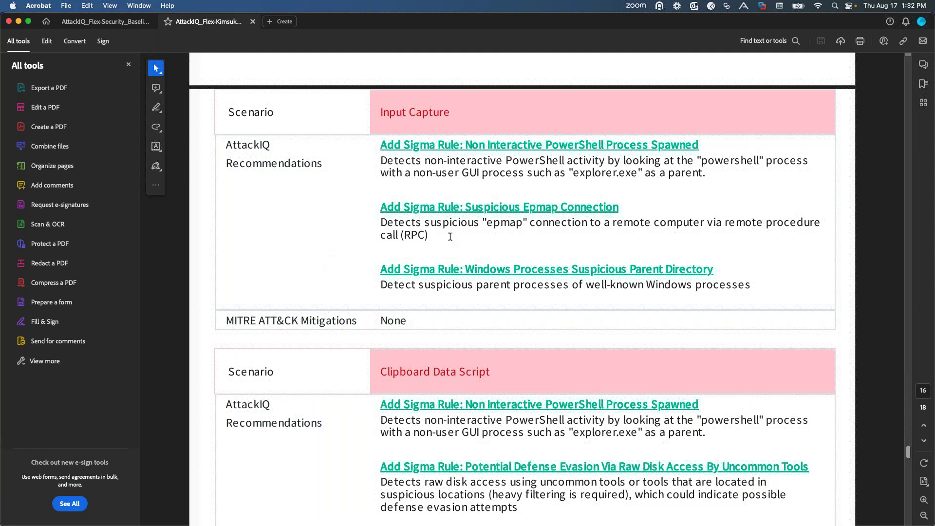
scroll(450, 236, down, 10)
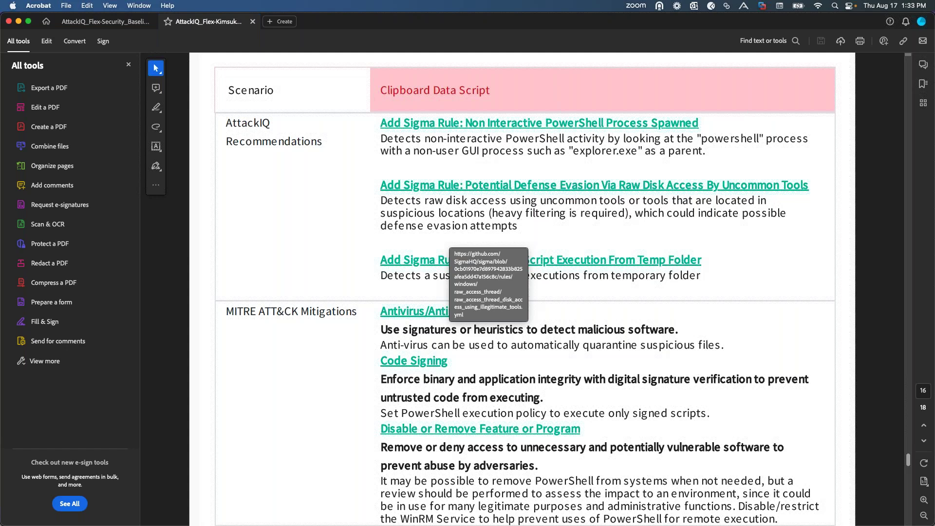
Step: Switch to Chrome and compare the AttackIQ Flex Analyze page with AttackIQ Ready's Test Point Deployment & Configuration page, finishing on Flex
key(ctrl+Up)
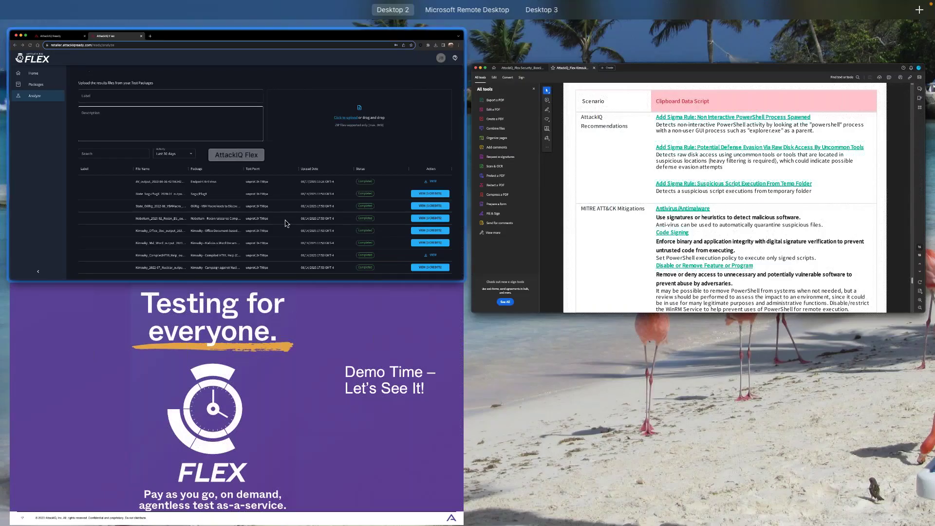
click(287, 224)
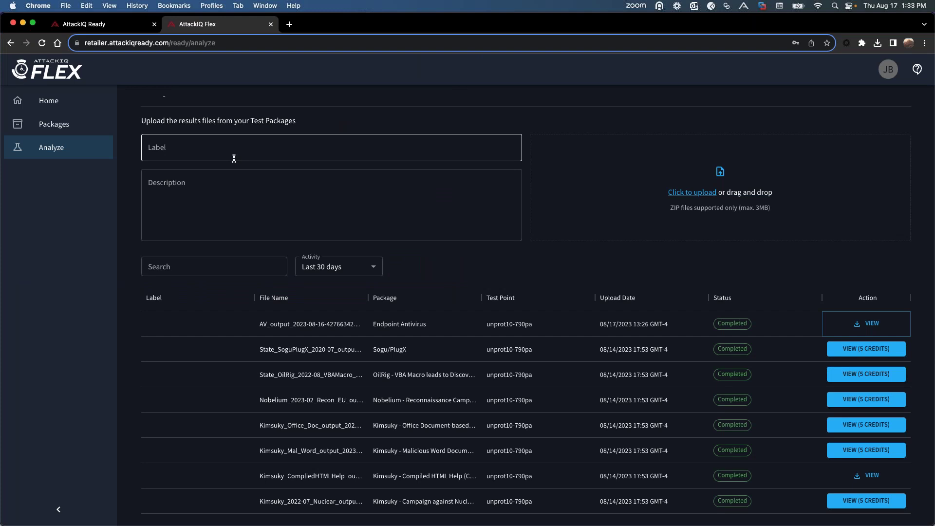
click(122, 29)
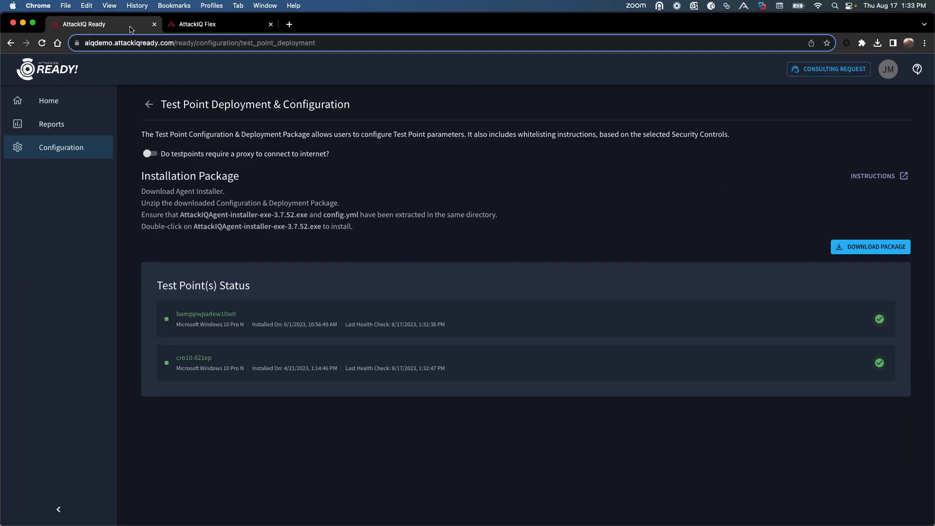
click(211, 25)
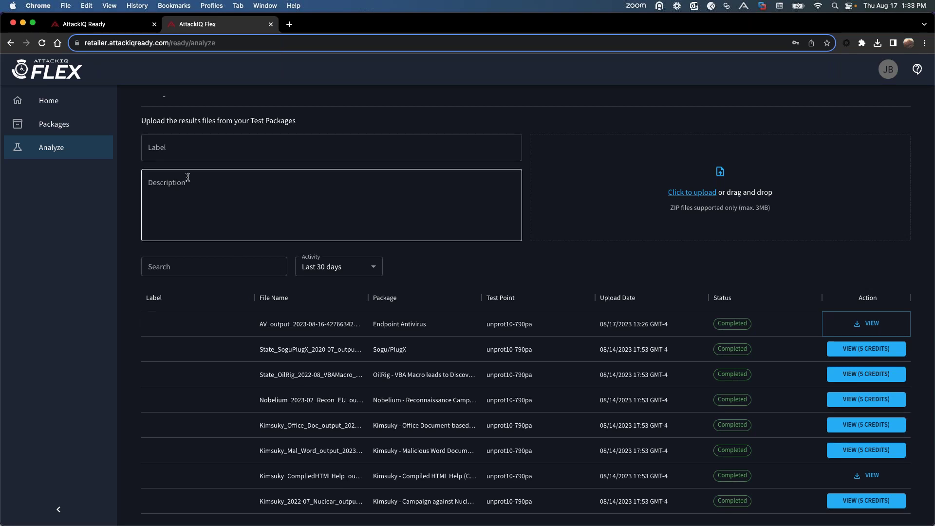
click(107, 24)
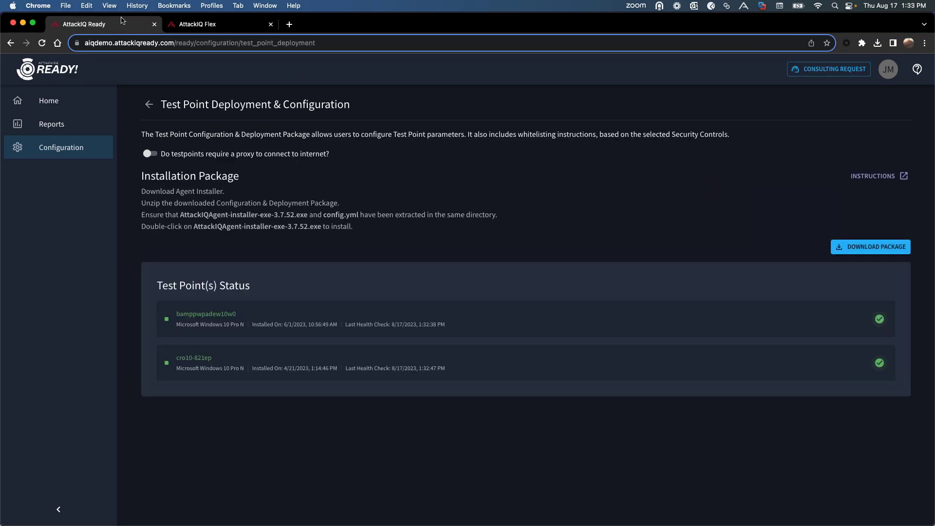
click(198, 25)
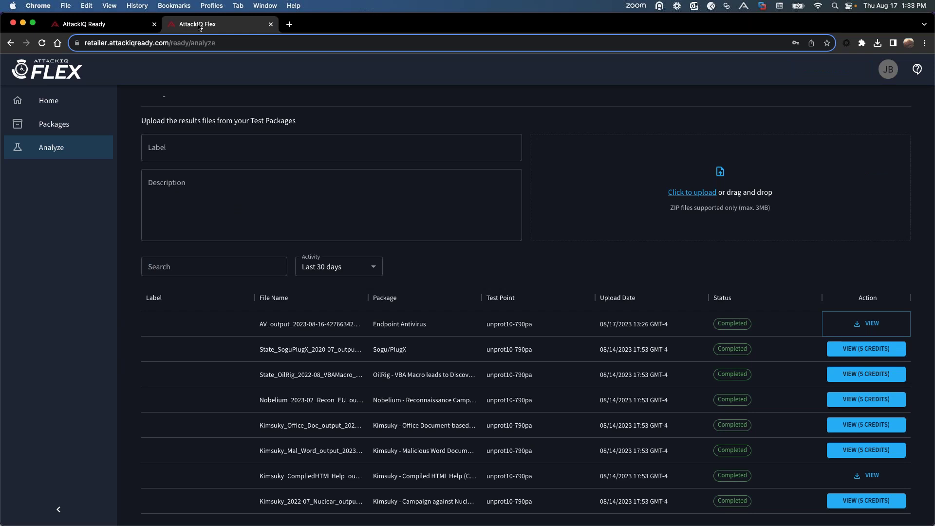
Step: Switch from the browser back to the presentation at the "Demo Time – Let's See It!" slide
key(ctrl+Up)
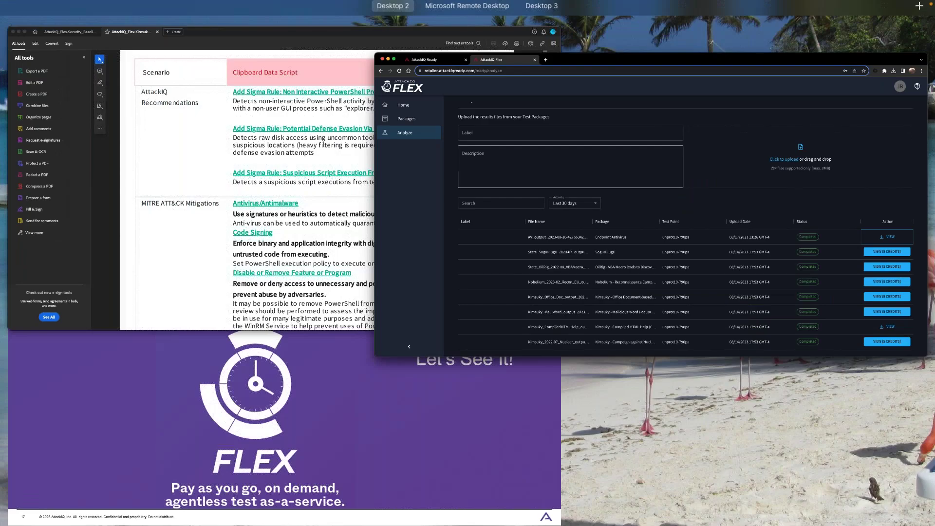
key(Escape)
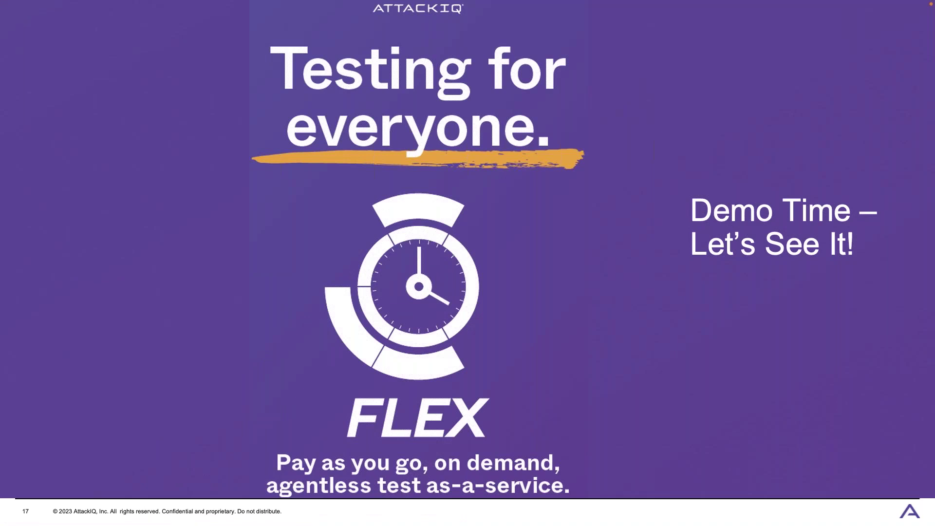